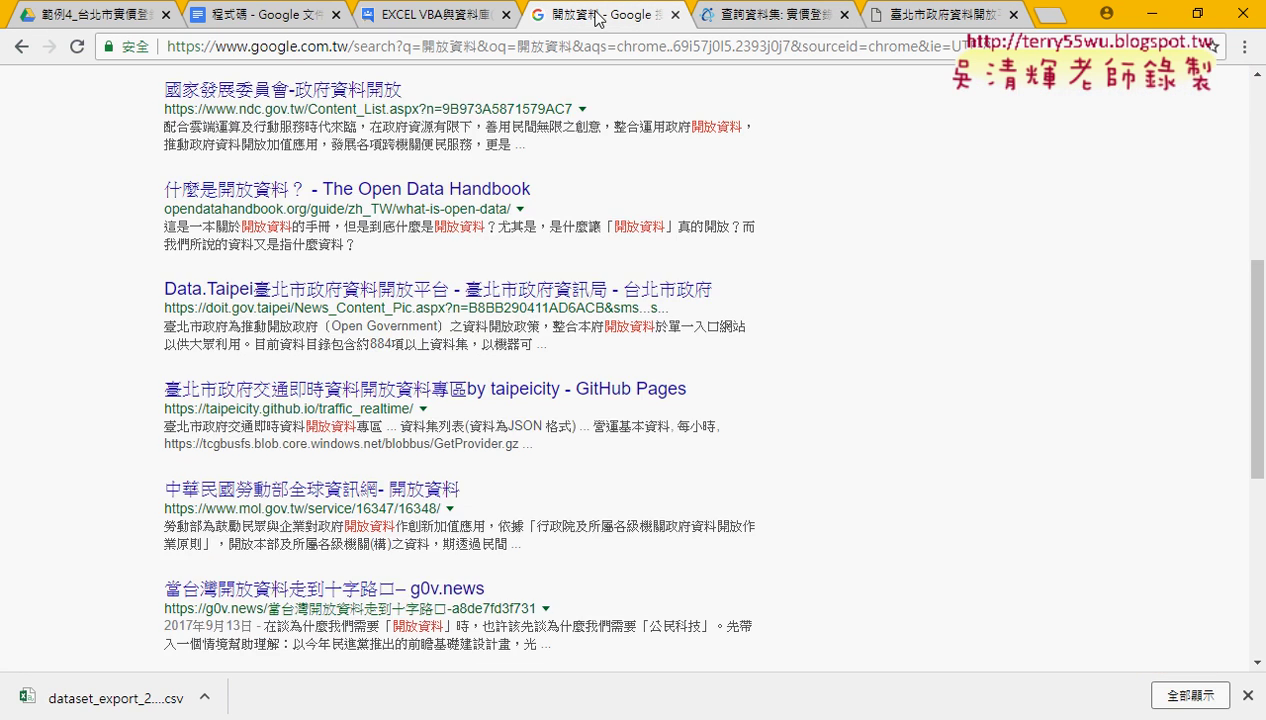
- Select the 開放資料 search query and dismiss the search suggestions
scroll(585, 200, up, 3)
scroll(580, 262, up, 3)
drag(258, 112, 151, 112)
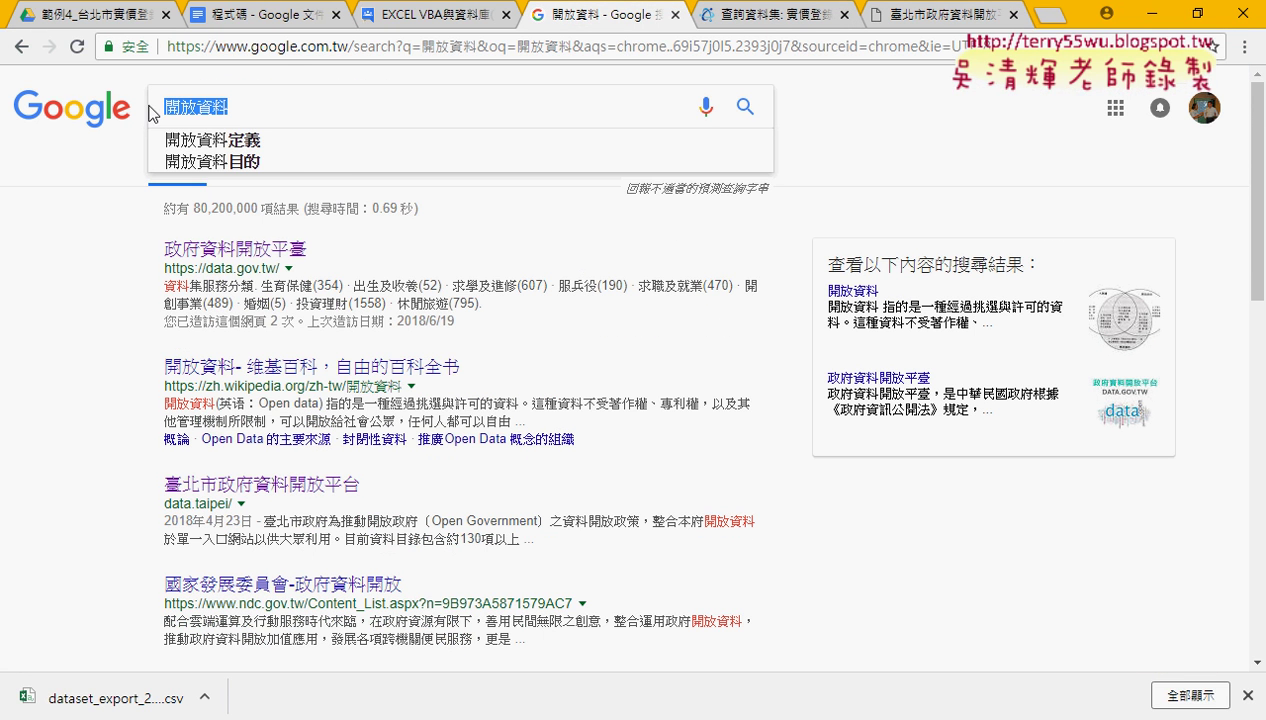
click(669, 356)
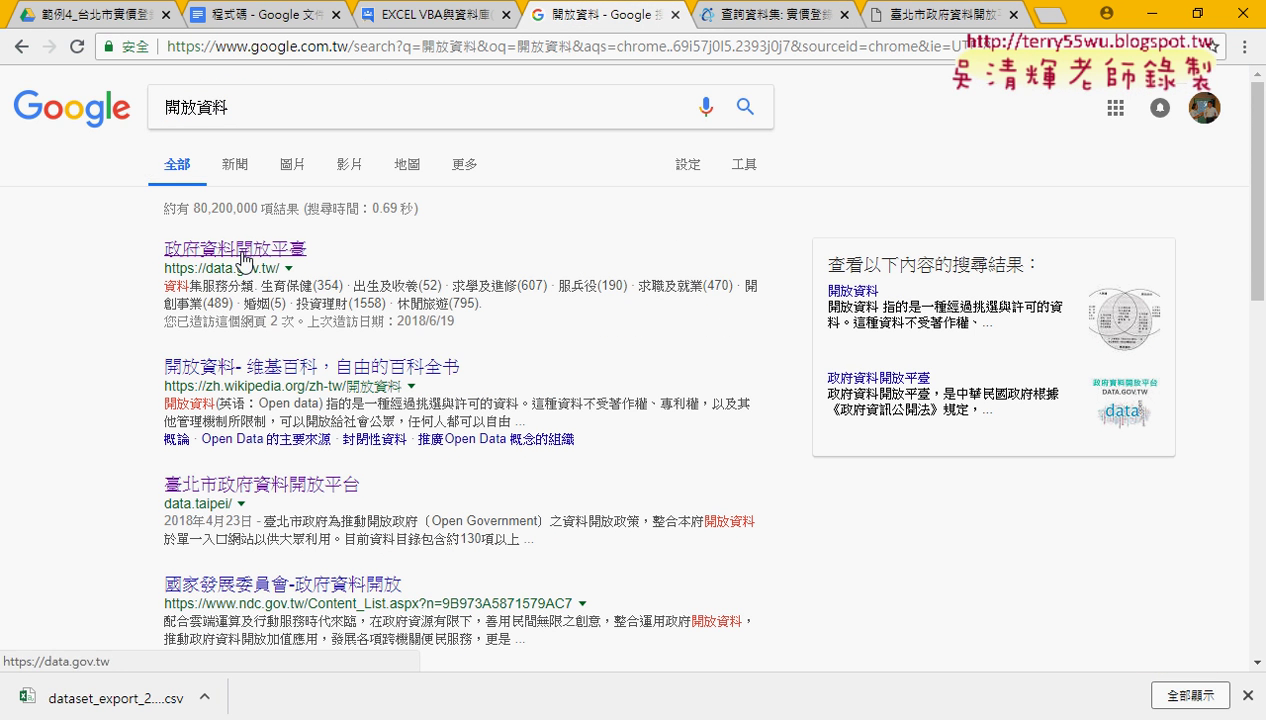
- Review the filtered 實價登錄 results on data.gov.tw, then clear the filters to list all datasets
click(765, 12)
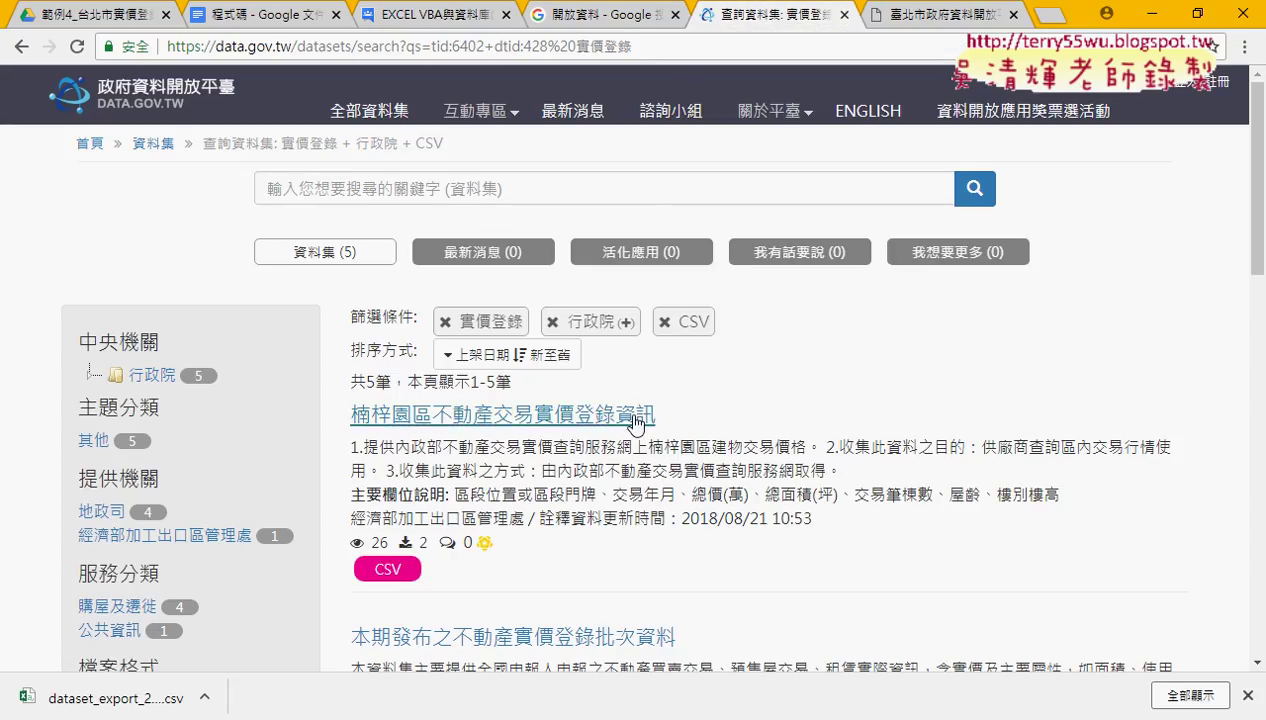
scroll(560, 418, down, 2)
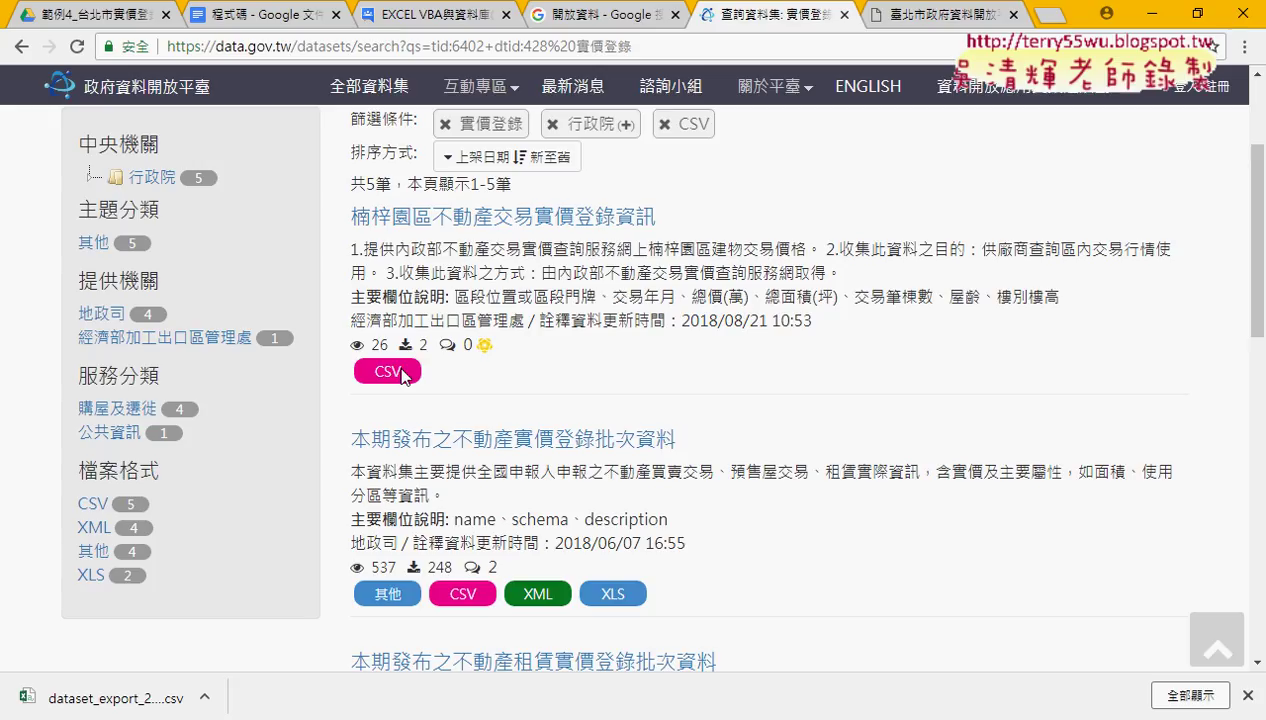
scroll(400, 375, up, 2)
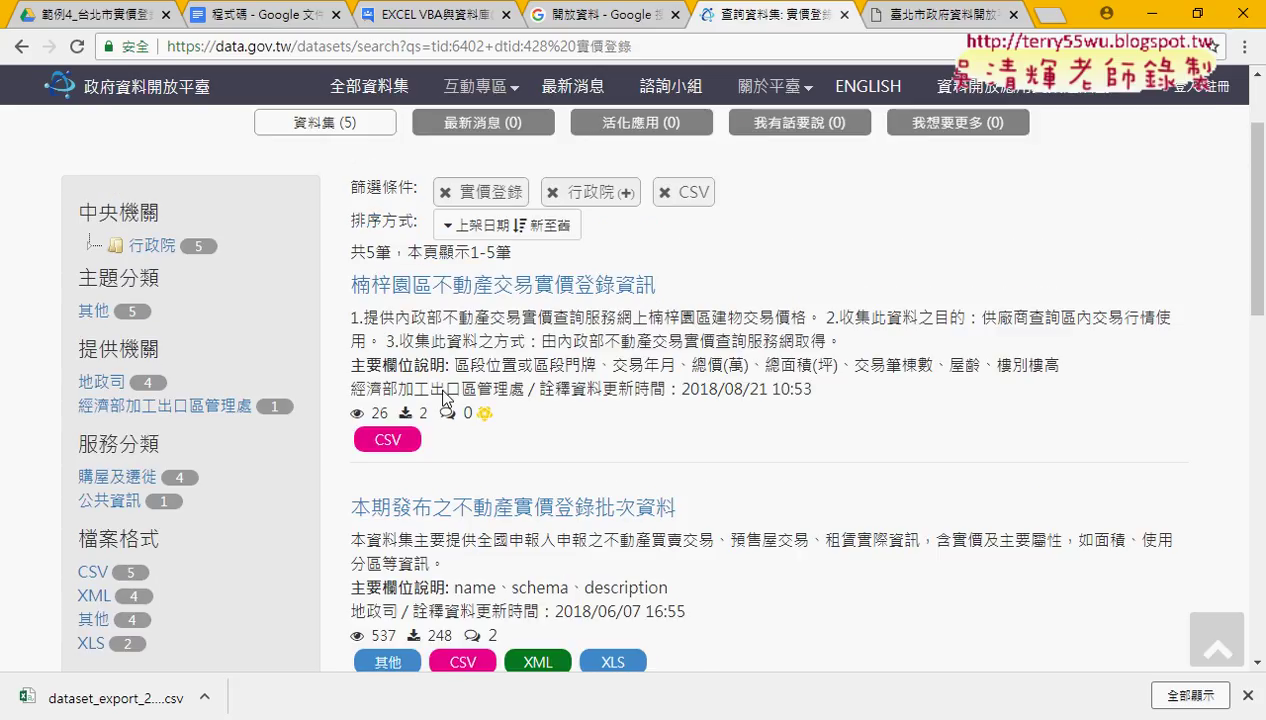
click(380, 118)
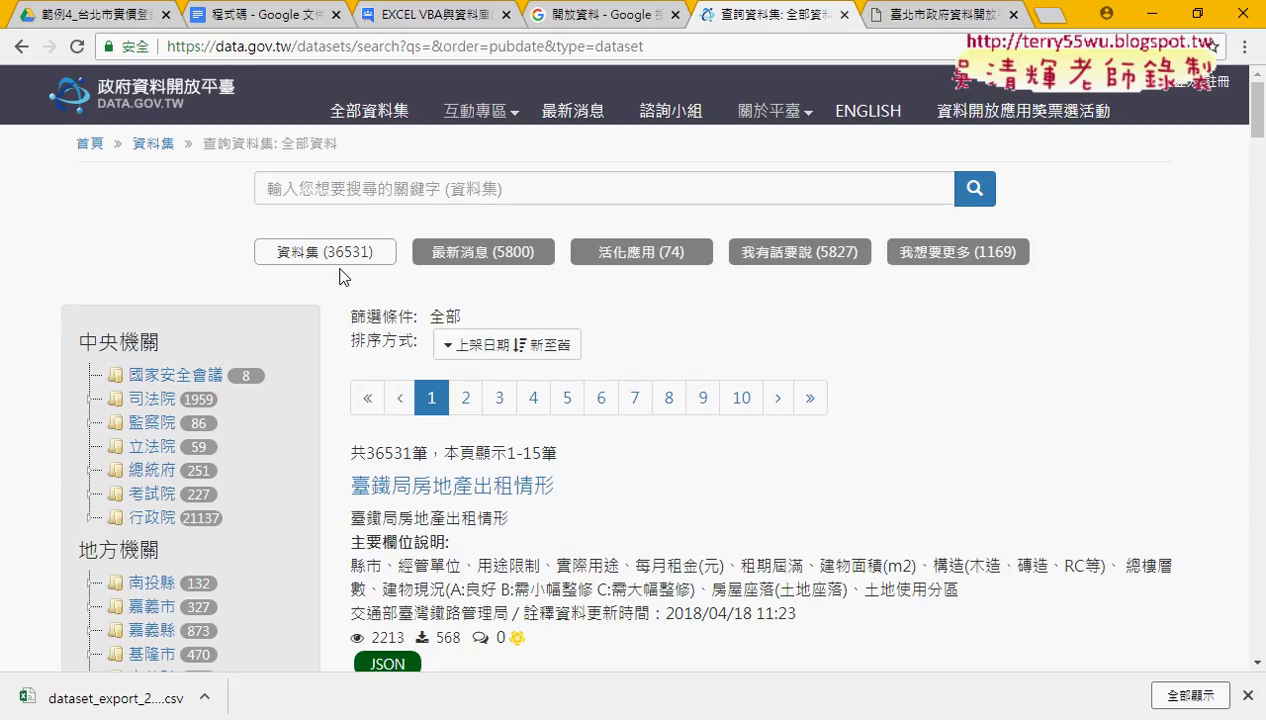
- Browse the data.taipei portal's categories and latest datasets, then minimize Chrome to reveal the Excel workbook
click(891, 27)
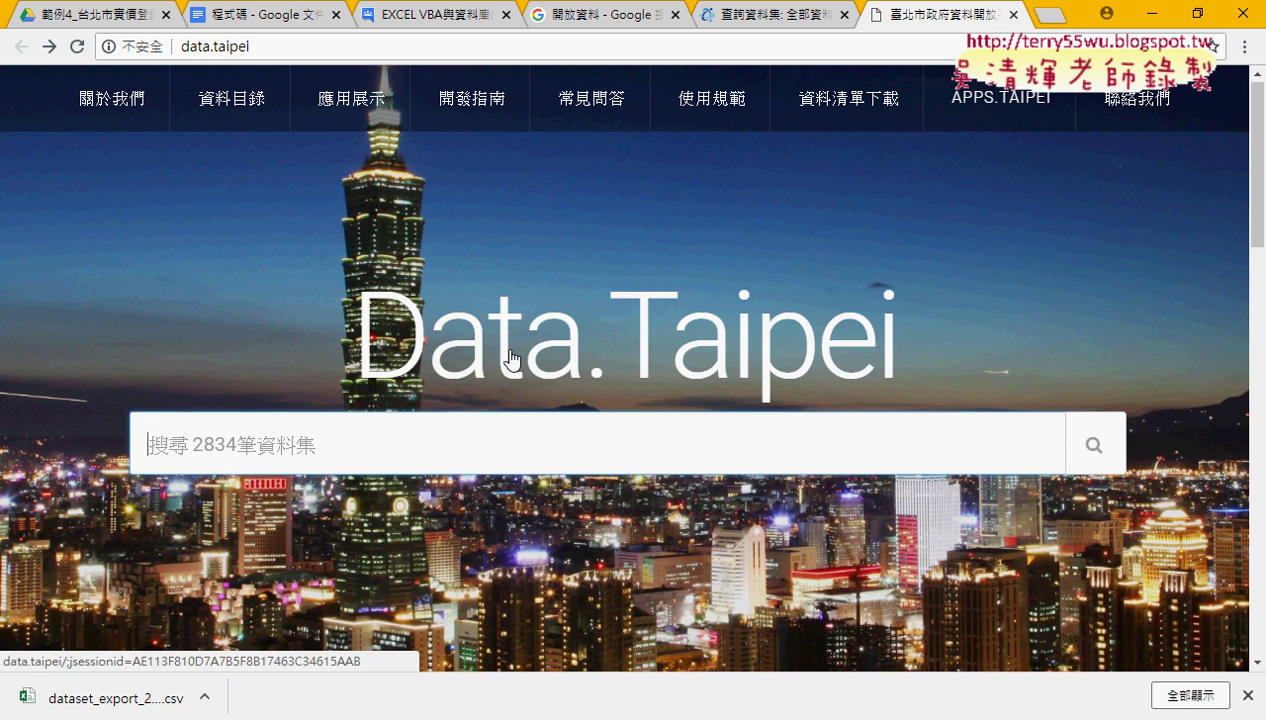
scroll(510, 358, down, 6)
scroll(510, 358, down, 2)
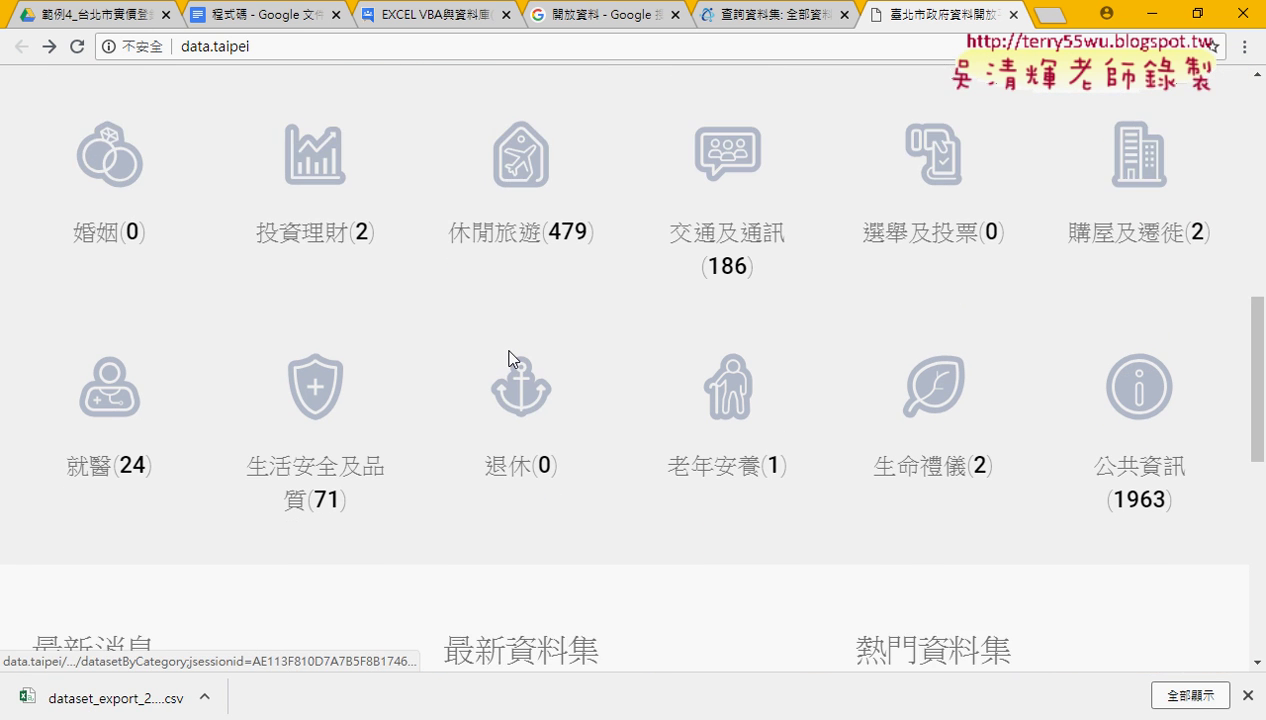
scroll(510, 358, down, 2)
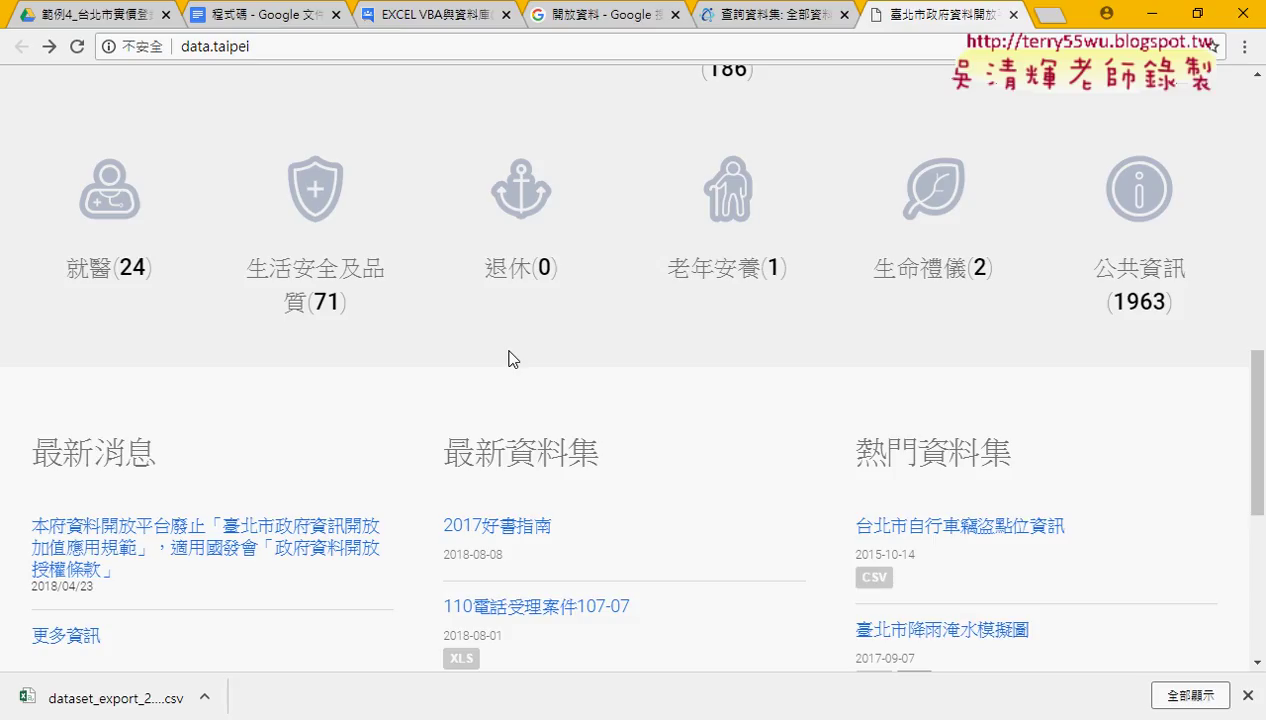
click(1150, 14)
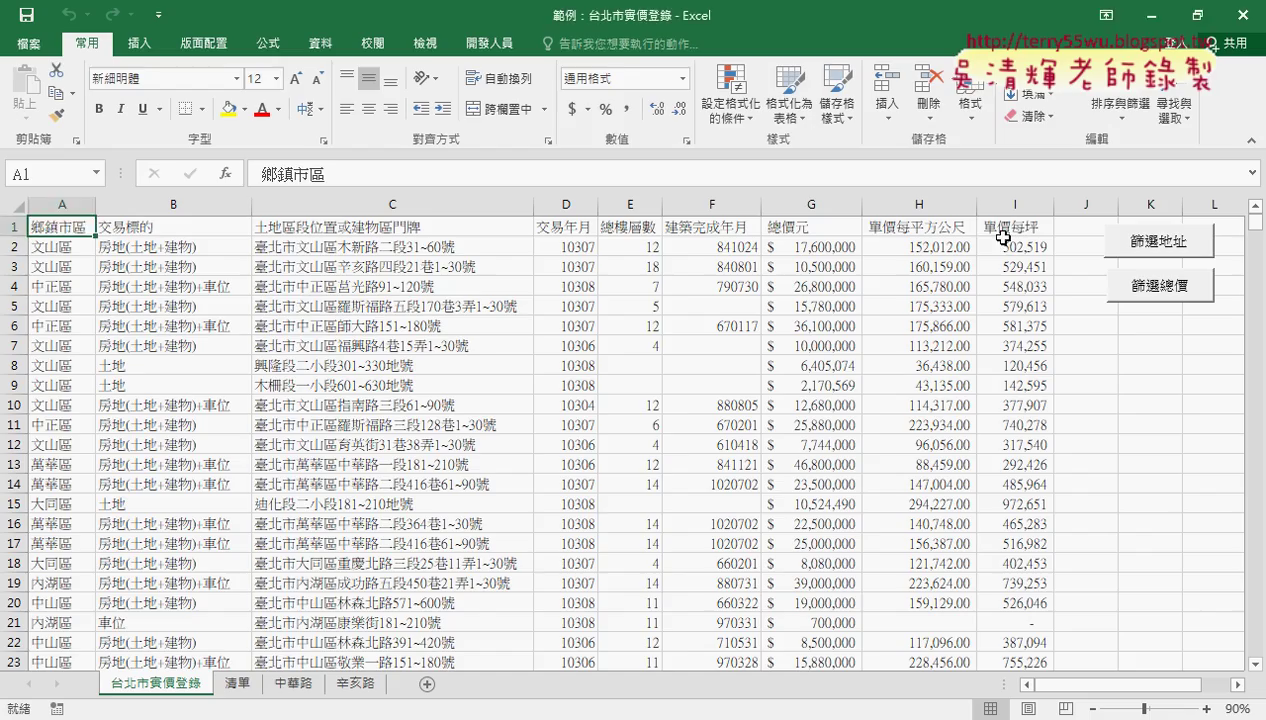
- Select the 總價元 column G and run the 篩選總價 macro with 'XXX' as the price
click(816, 203)
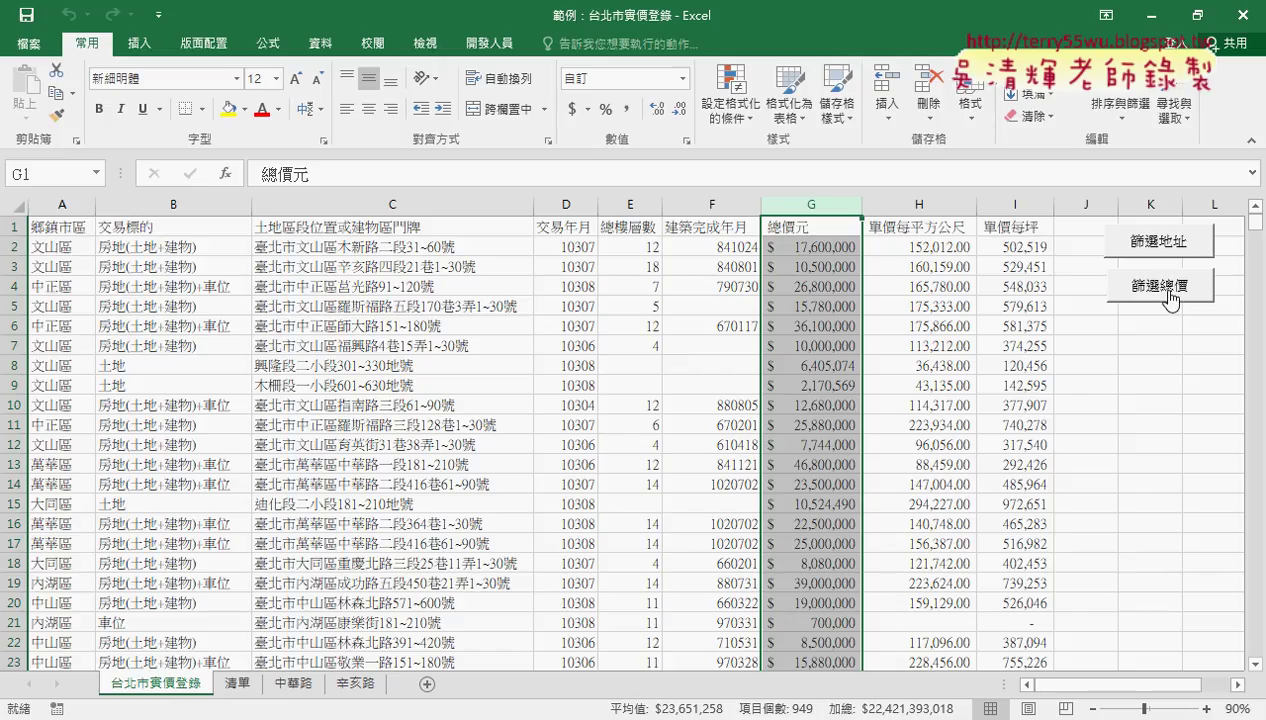
click(1170, 290)
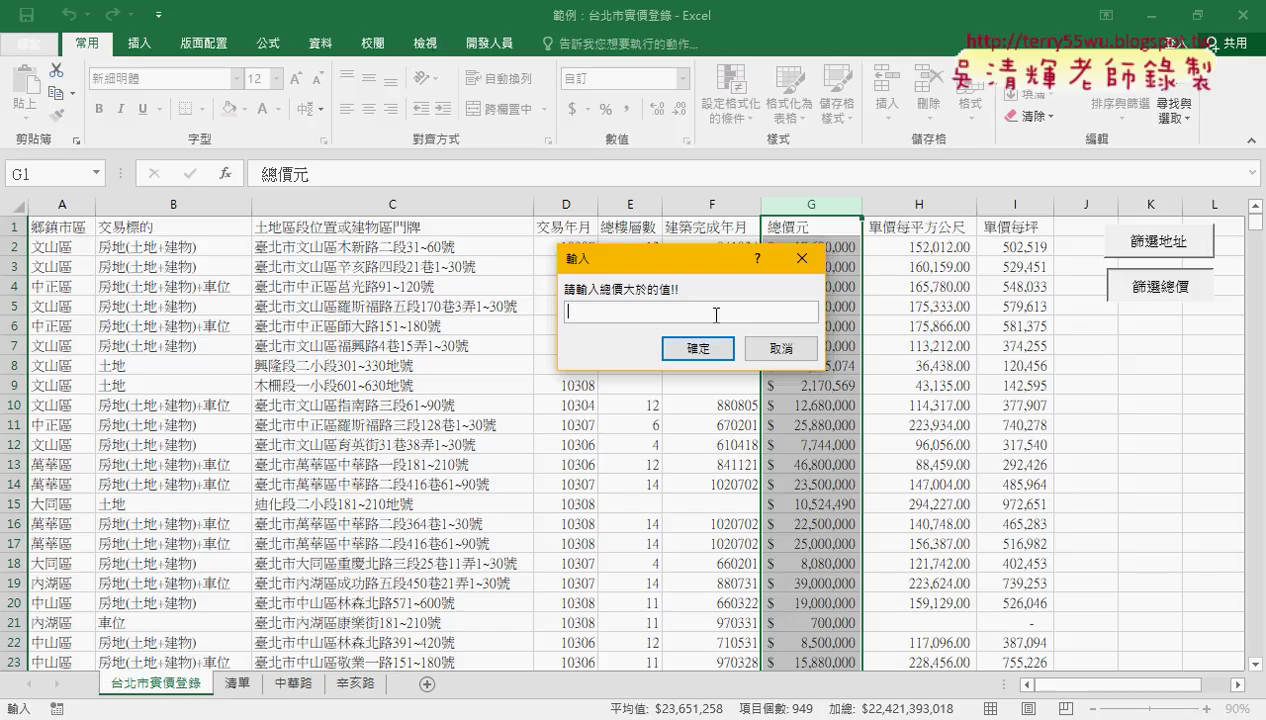
text(X)
text(XX)
click(704, 347)
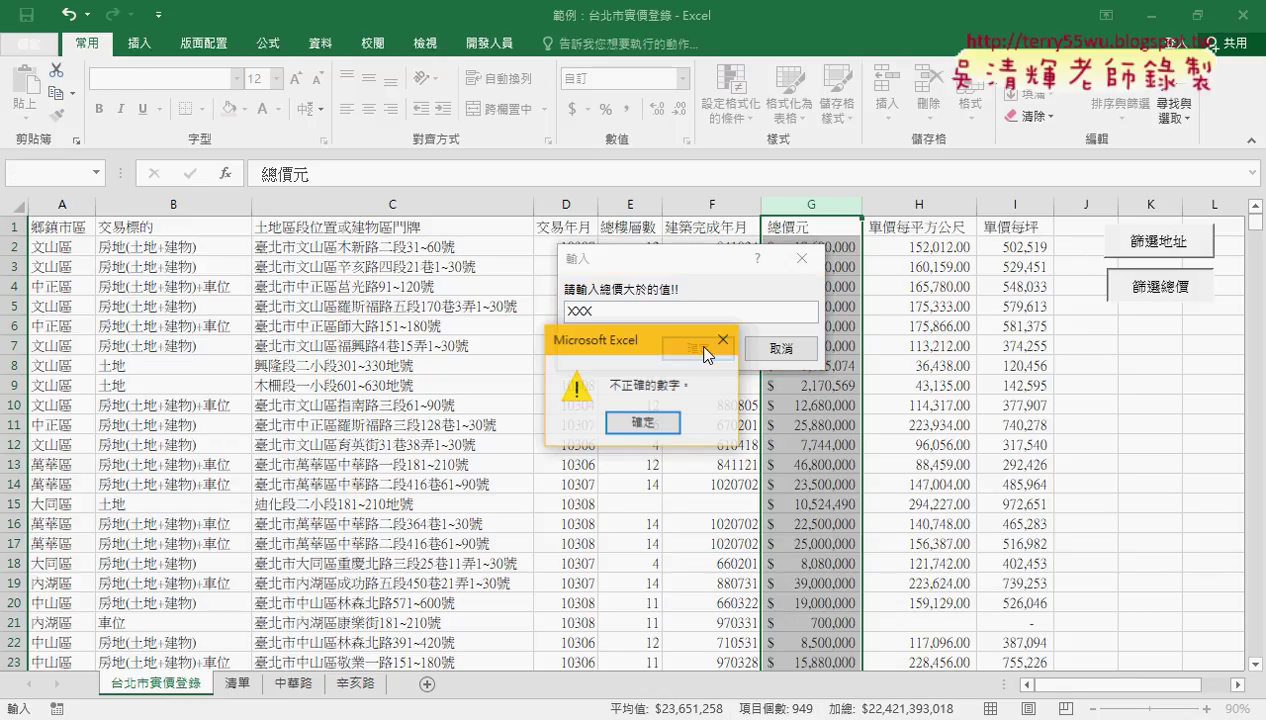
- Dismiss the 不正確的數字 error and bring up the Google Docs 程式碼 document
click(650, 425)
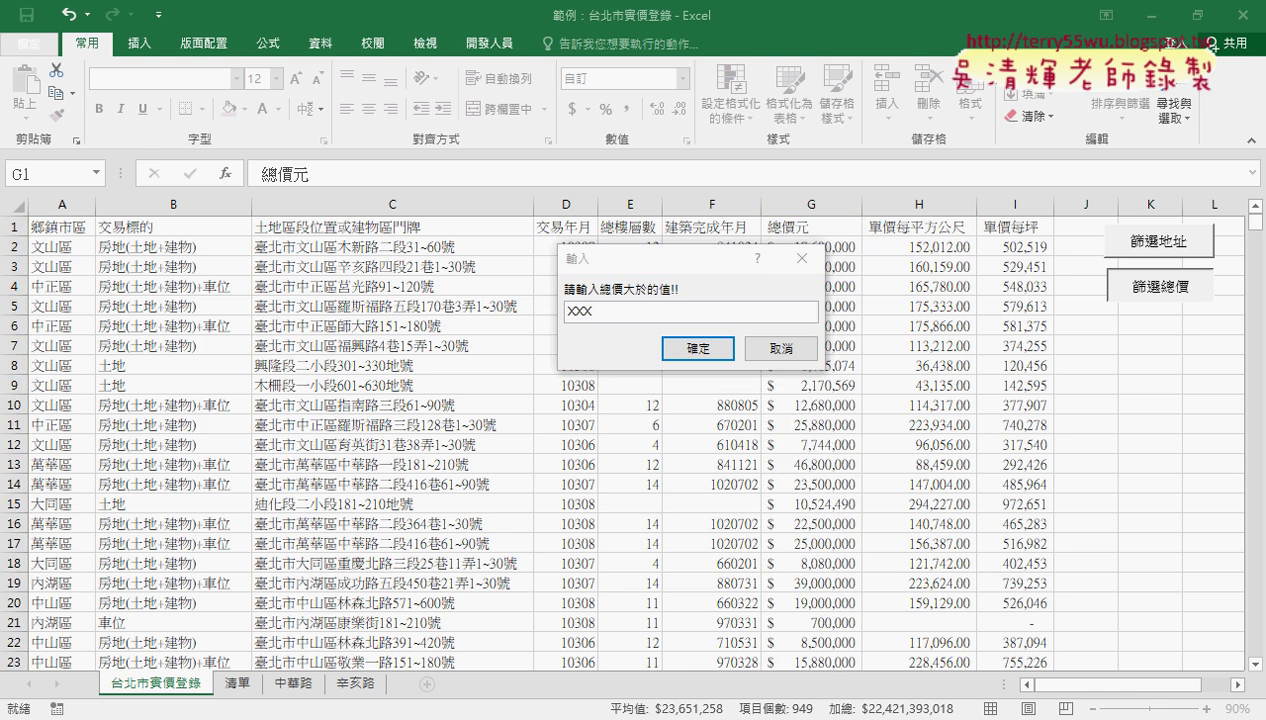
key(alt+Tab)
click(233, 12)
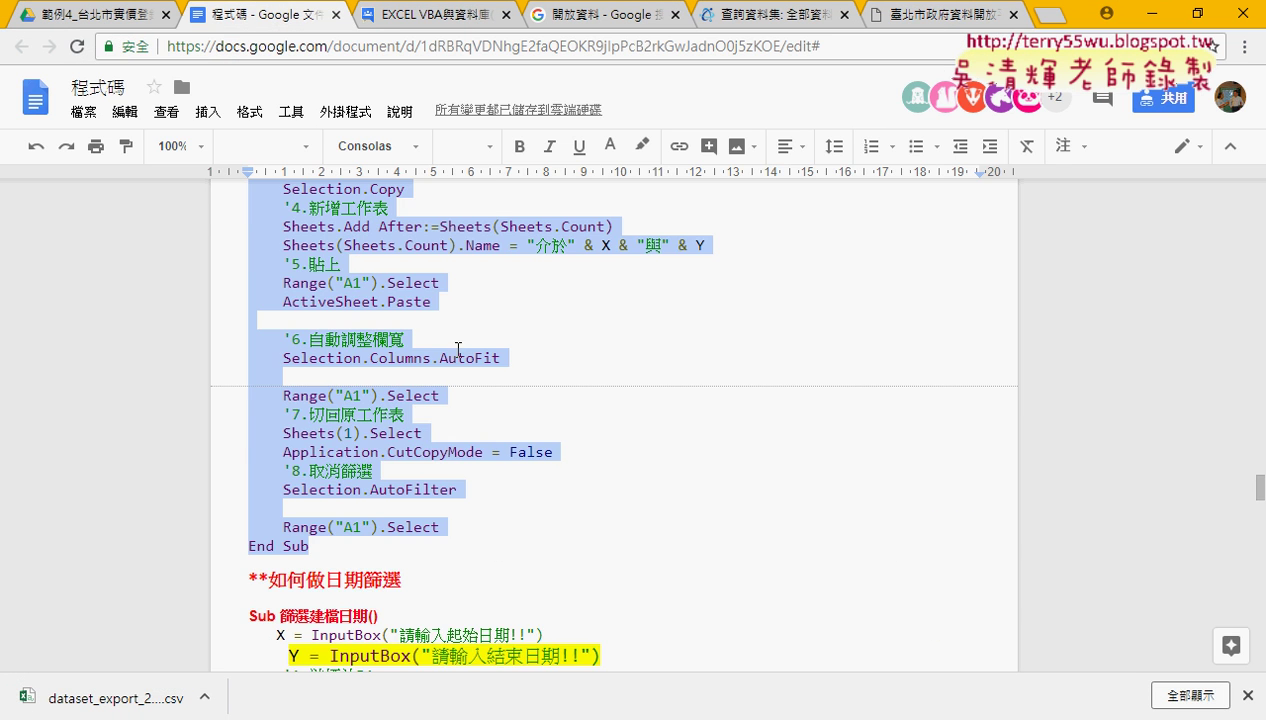
- Highlight Application.InputBox and its Type:=1 argument in the code, then minimize Chrome
scroll(458, 378, up, 2)
scroll(462, 386, up, 5)
scroll(462, 386, up, 2)
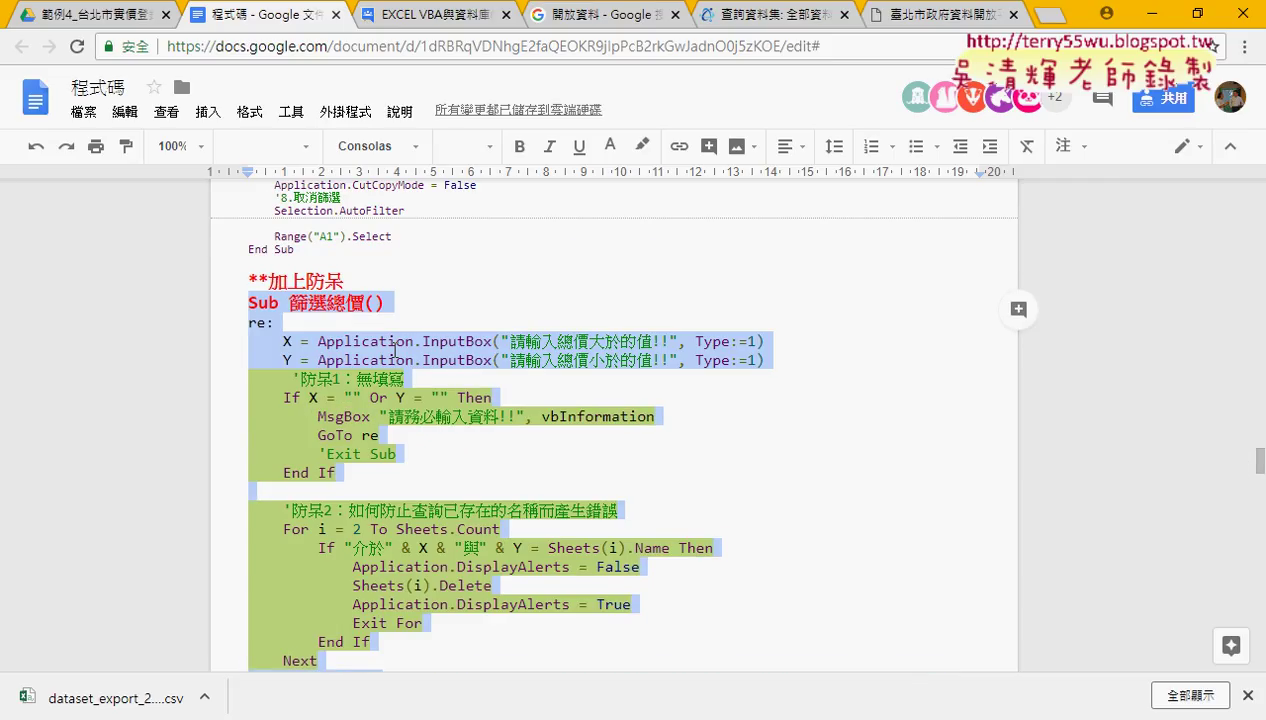
click(282, 321)
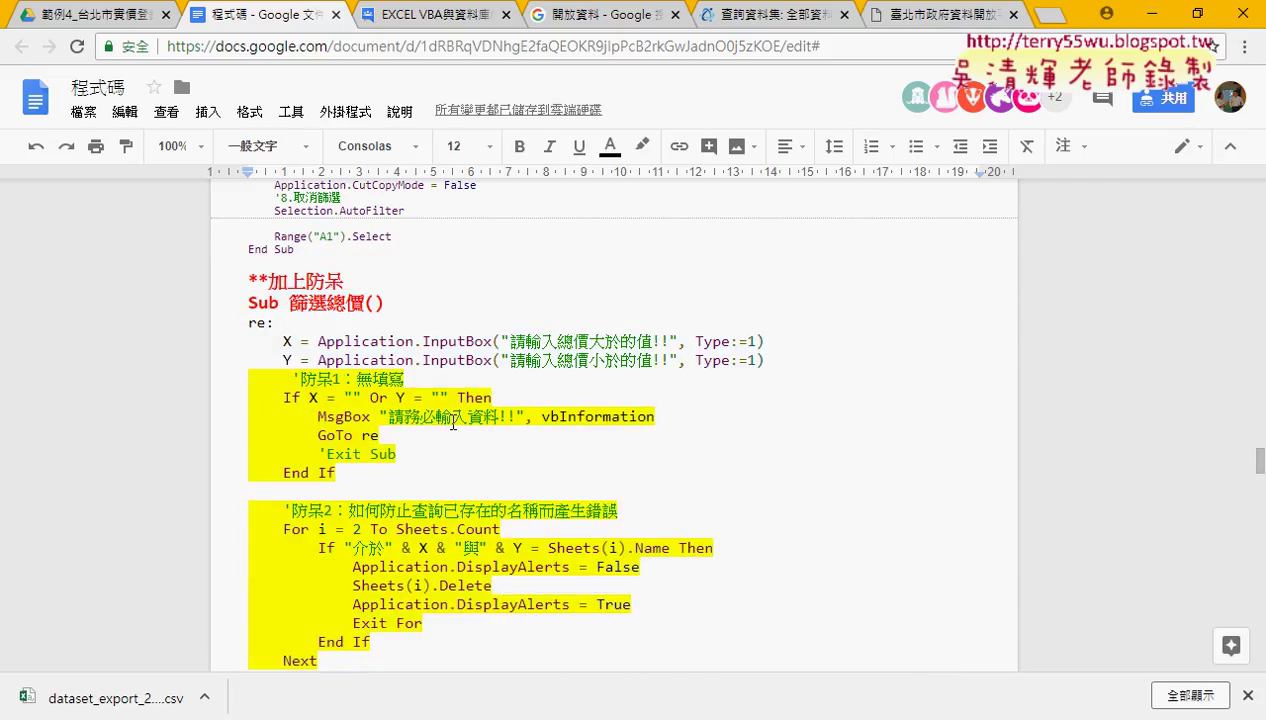
scroll(381, 256, down, 1)
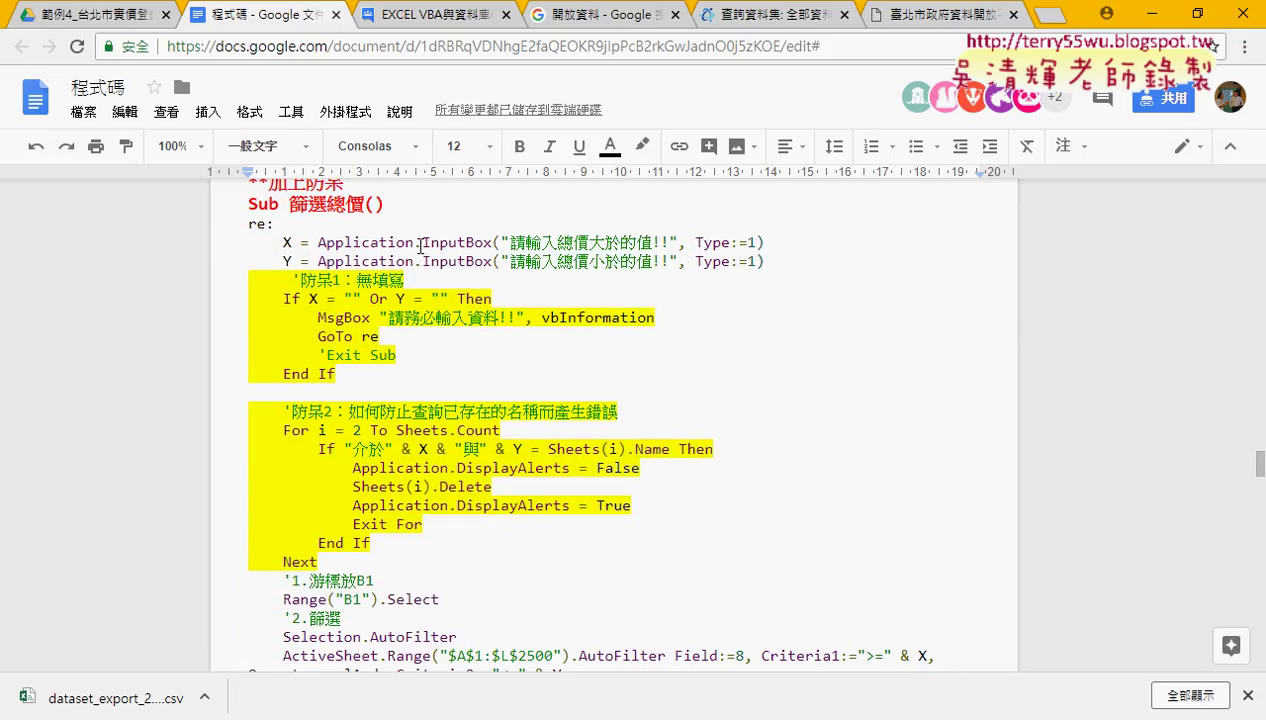
drag(422, 242, 492, 242)
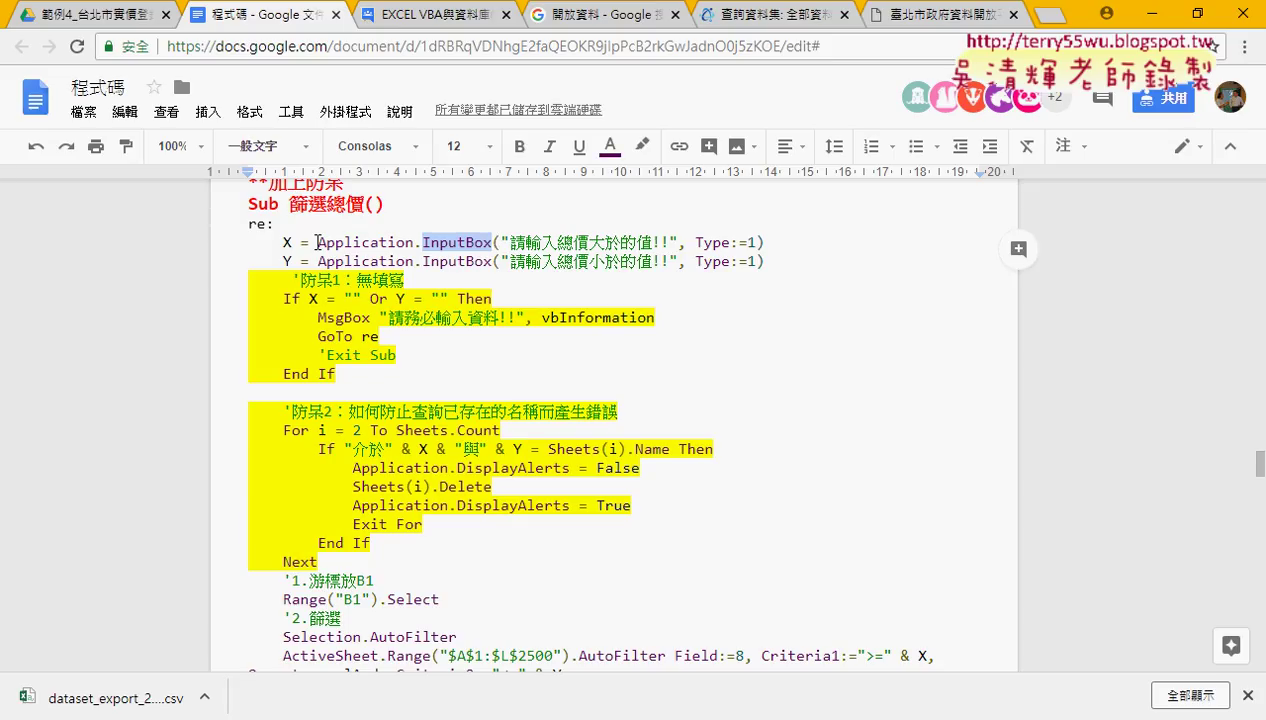
drag(318, 242, 422, 242)
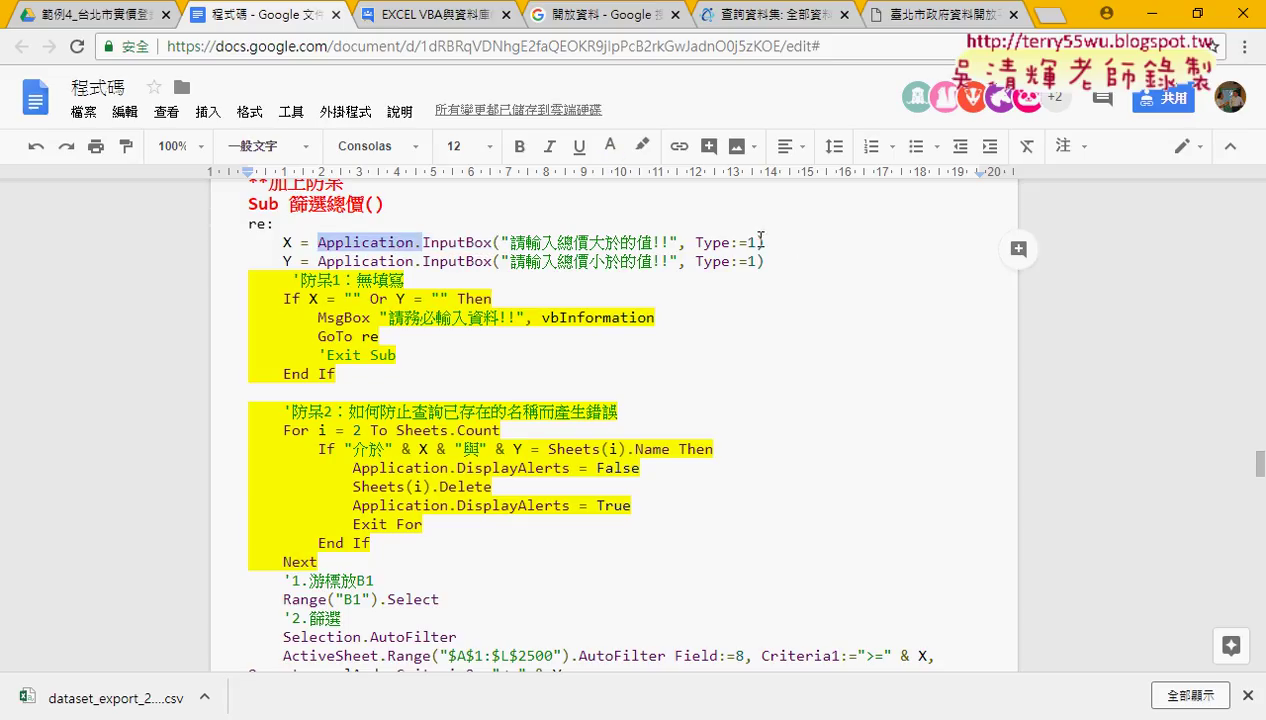
drag(760, 242, 690, 242)
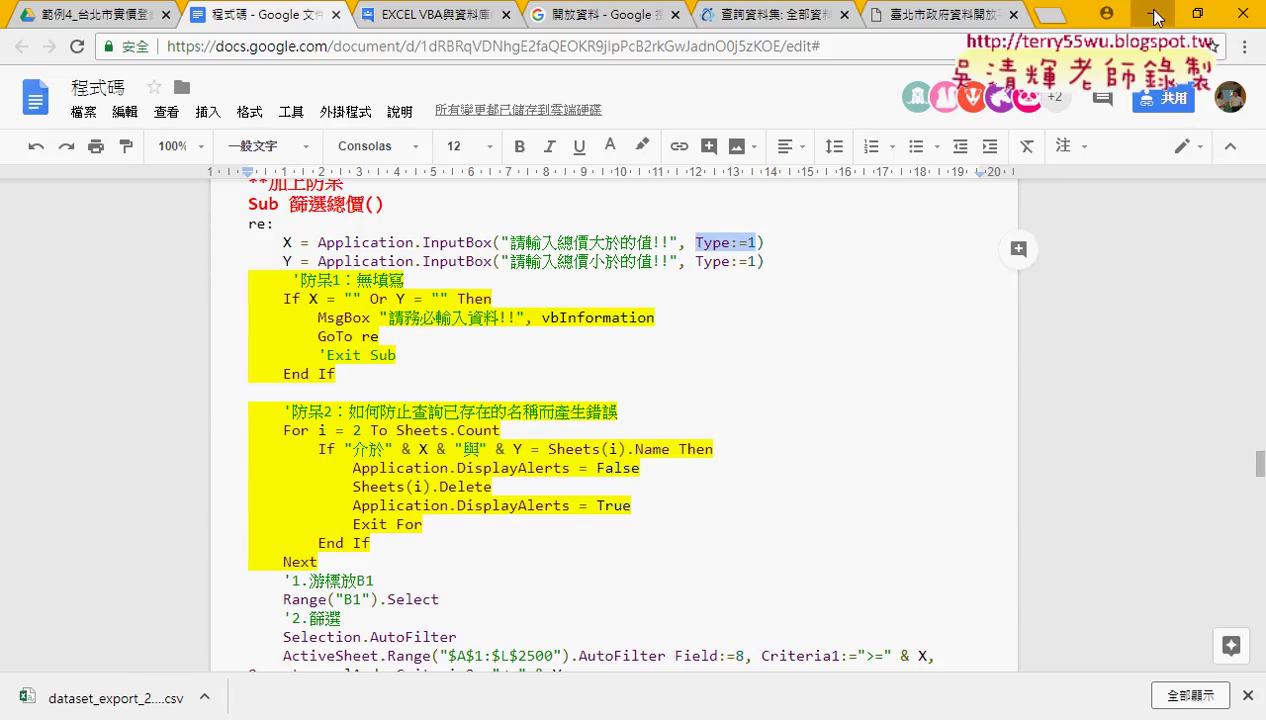
click(1150, 16)
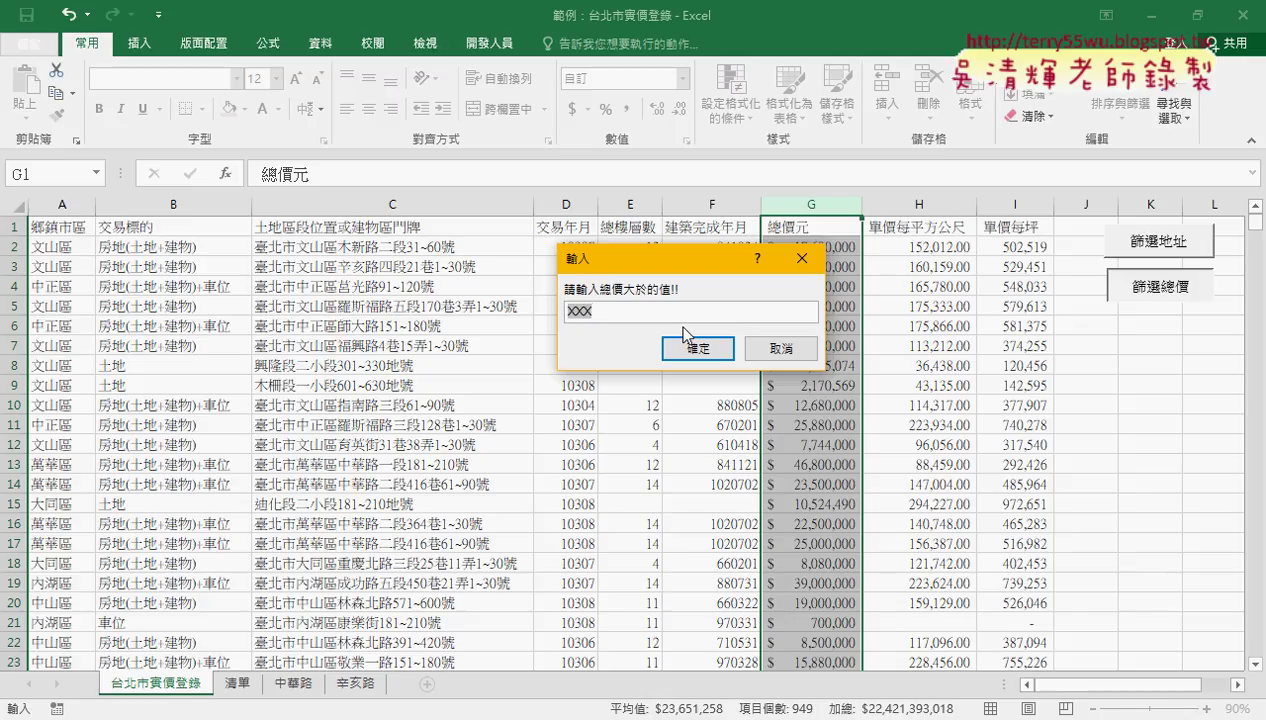
- Enter 1000000 as the lower and 3000000 as the upper total-price bound
text(1)
text(0)
text(00000)
key(Return)
text(300)
text(0000)
key(Return)
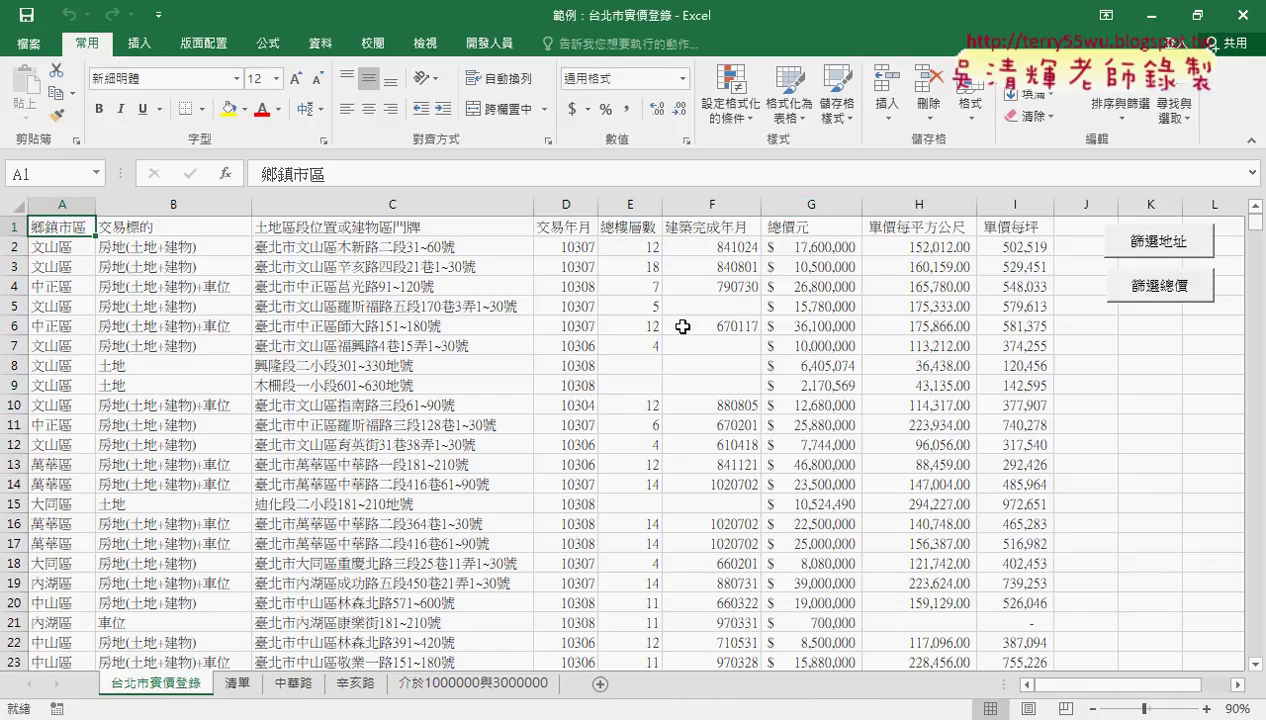
- Open the 介於1000000與3000000 sheet and check row 13's values in columns B, C, F and G
click(481, 684)
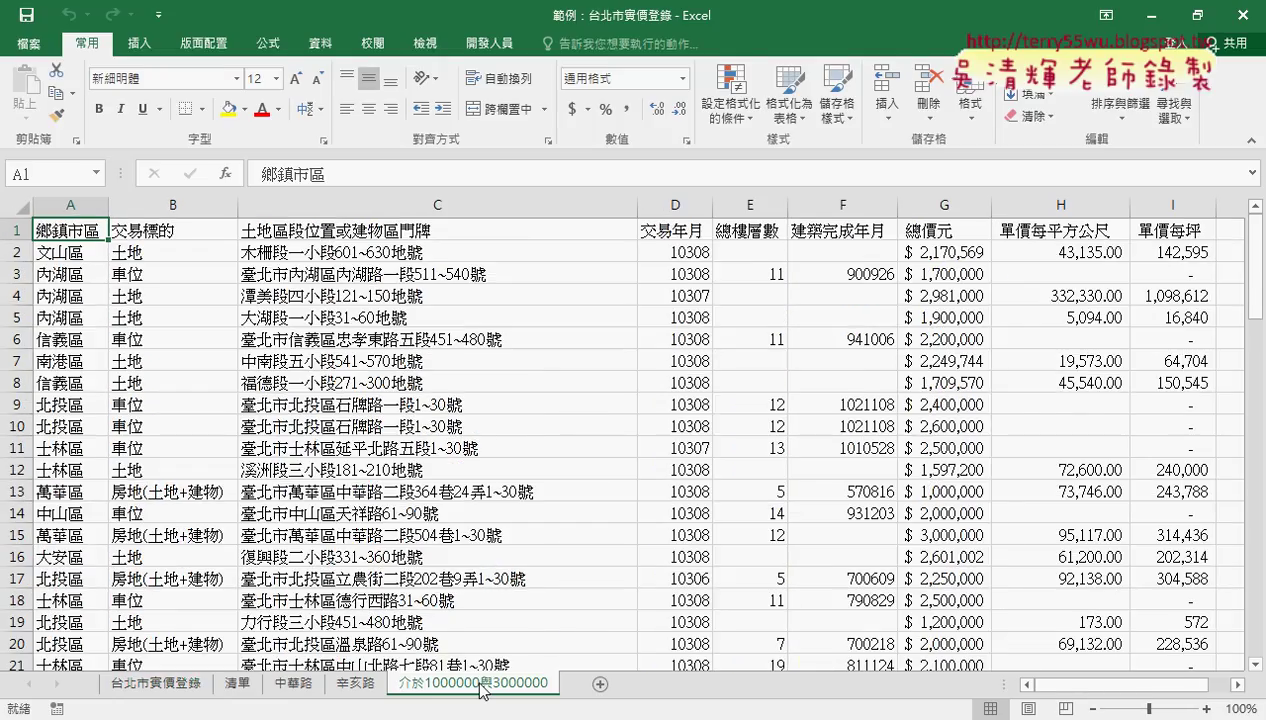
click(194, 207)
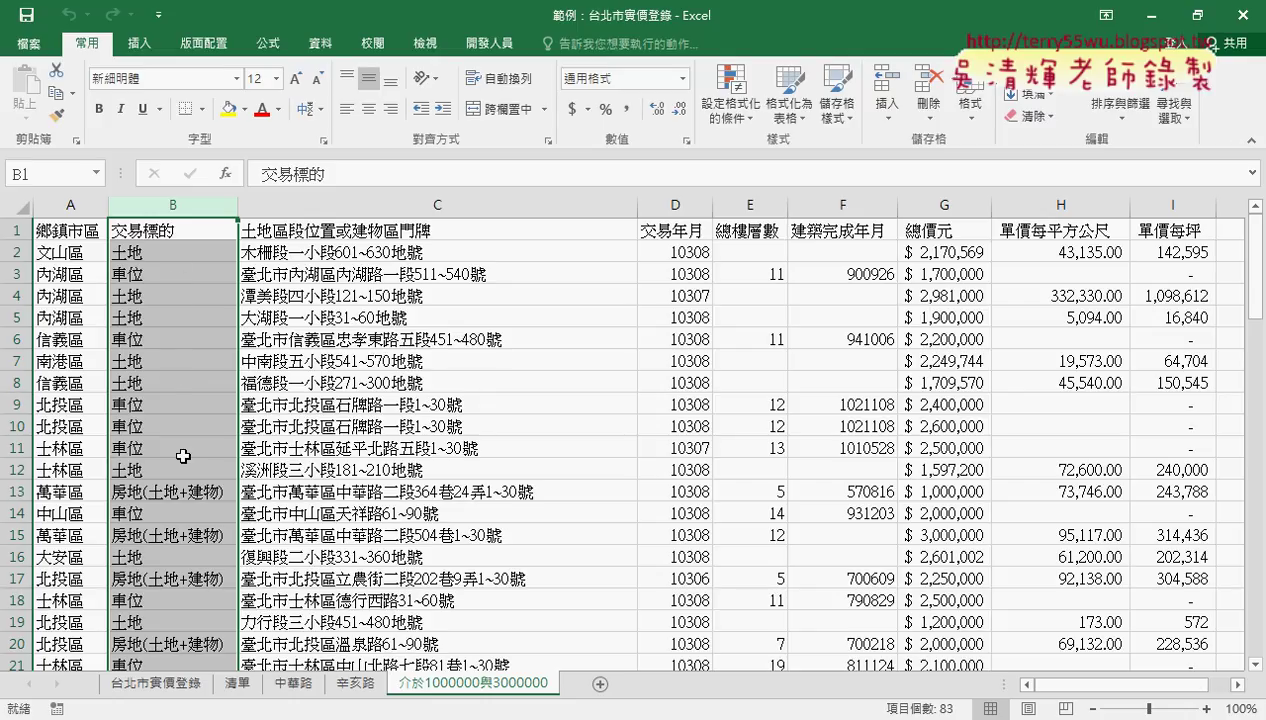
click(212, 497)
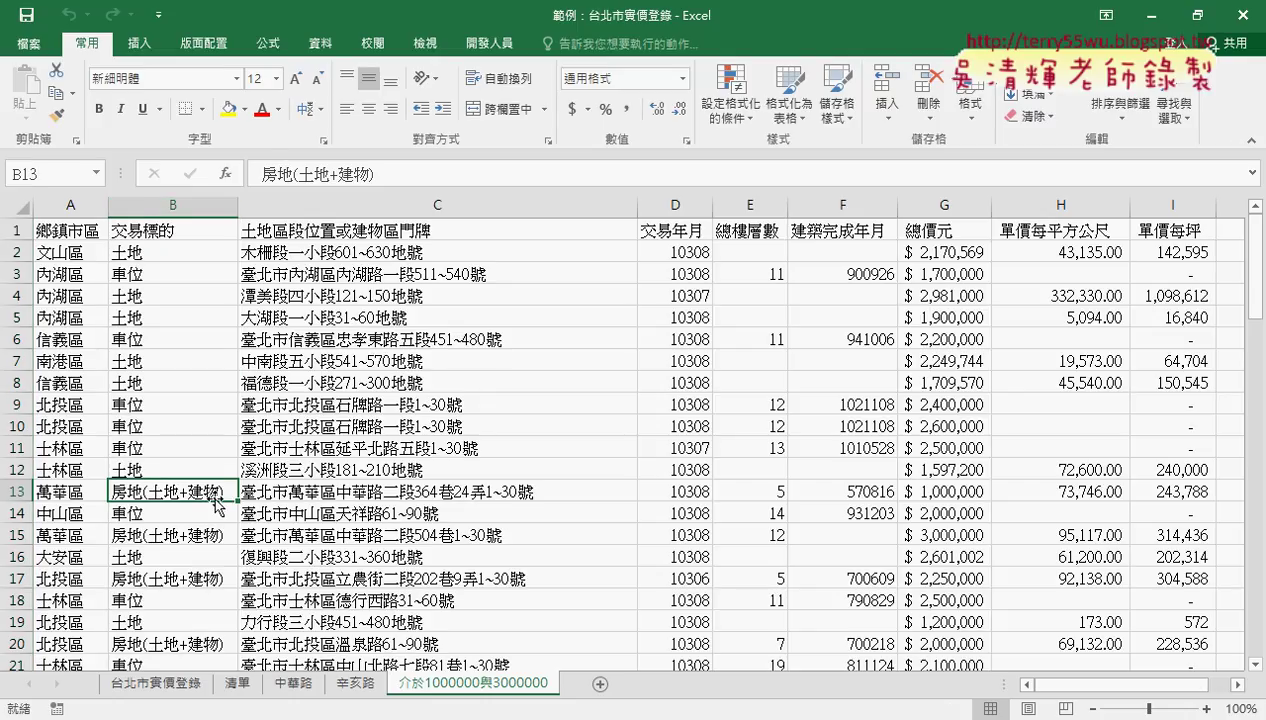
click(494, 489)
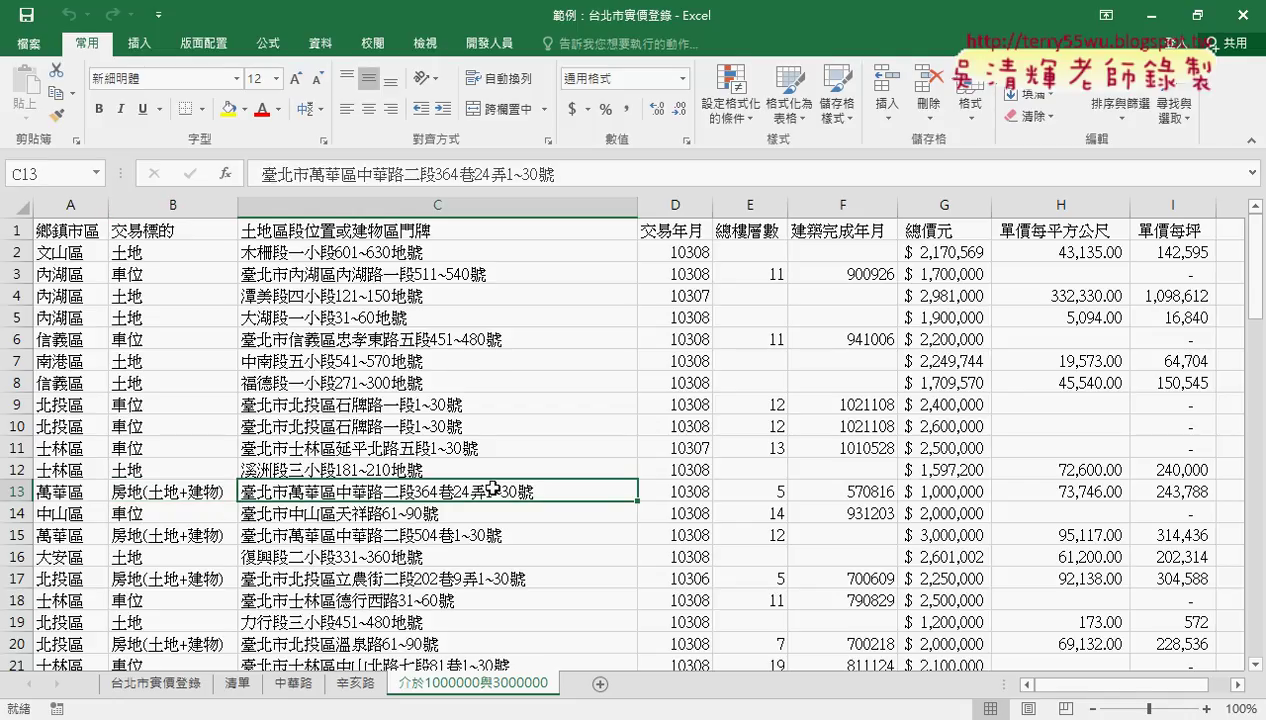
click(976, 494)
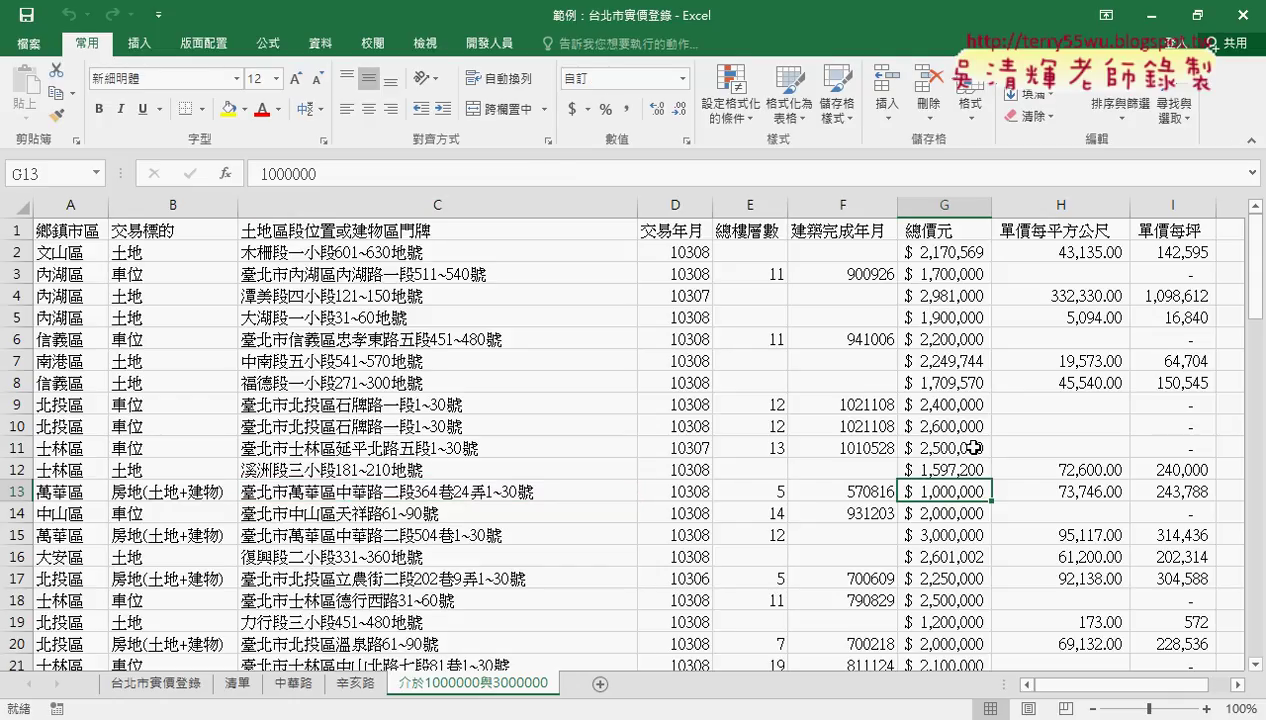
click(862, 491)
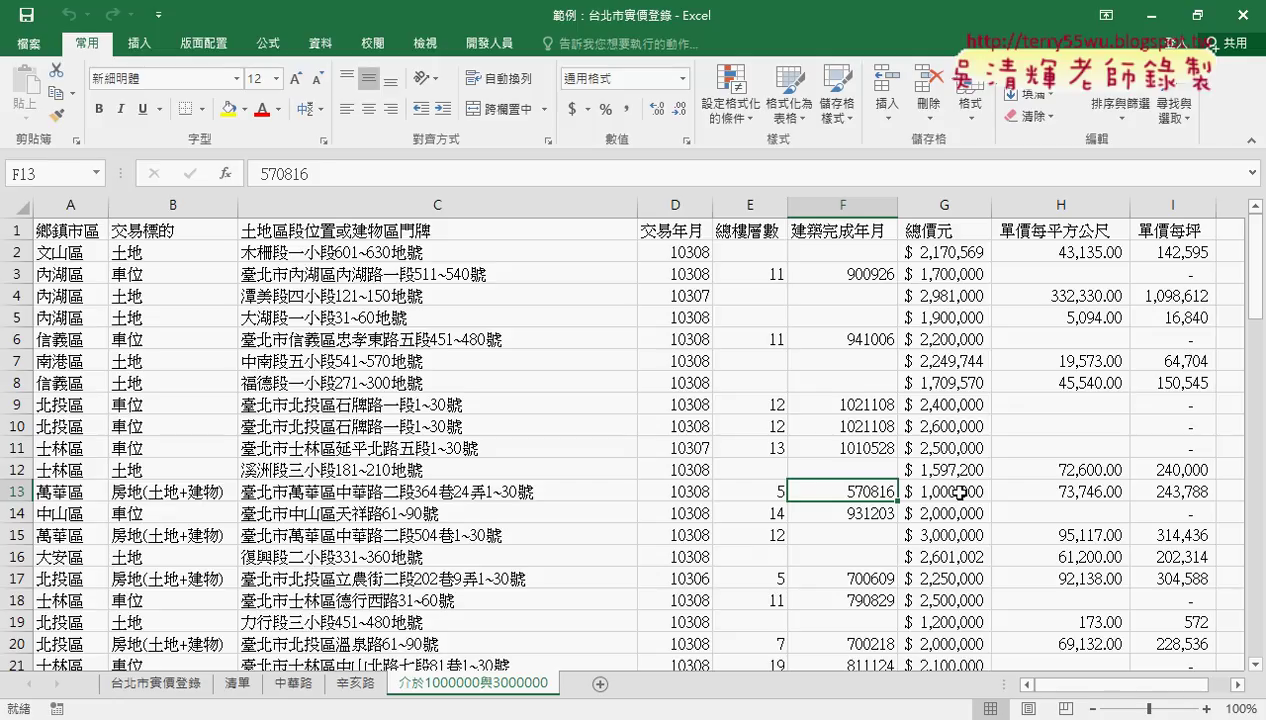
- Scroll down and select row 17 from column C to G to verify its values
scroll(958, 492, down, 2)
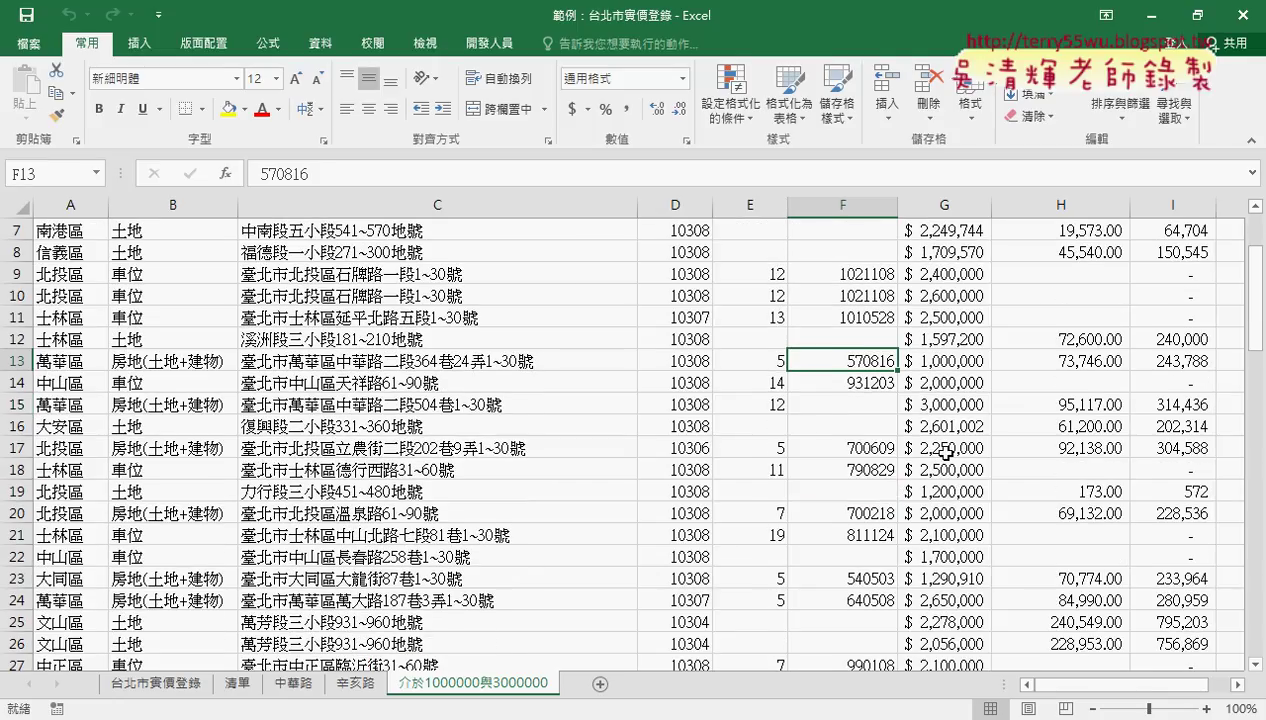
drag(955, 448, 566, 442)
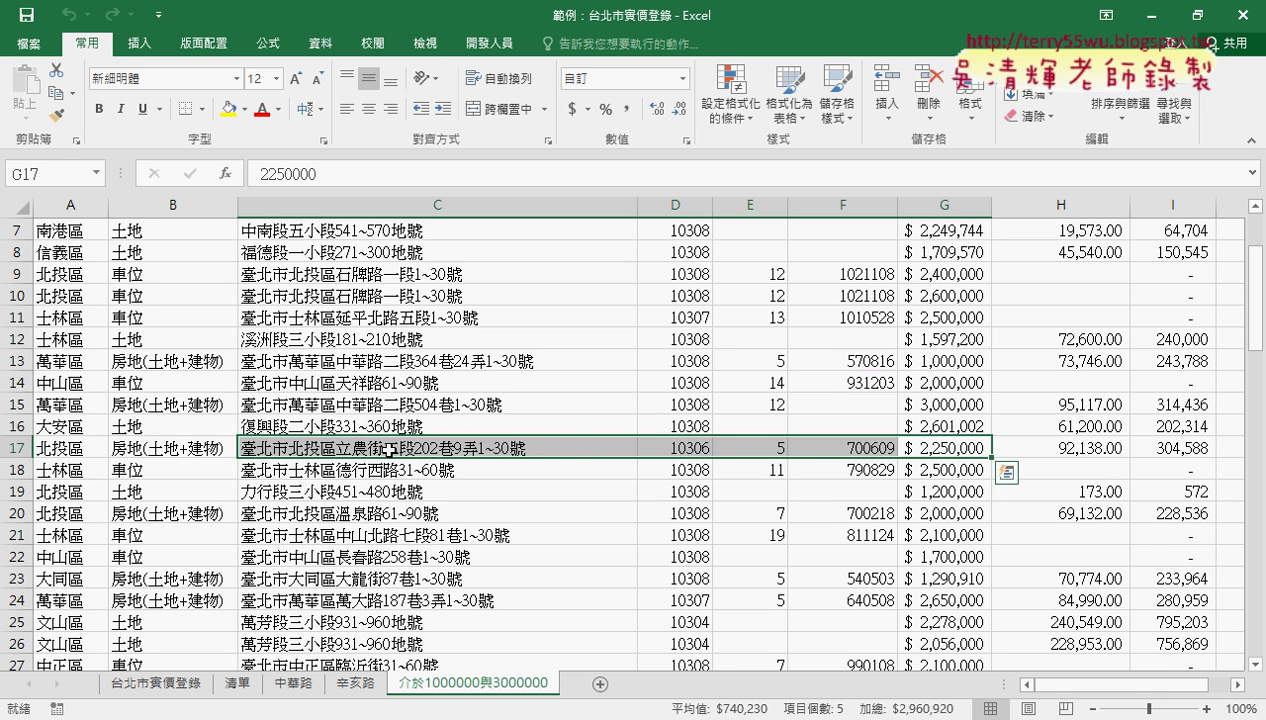
scroll(381, 557, down, 1)
scroll(381, 557, down, 3)
- Scroll the filtered results, then return to the original 台北市實價登錄 sheet
scroll(382, 555, down, 1)
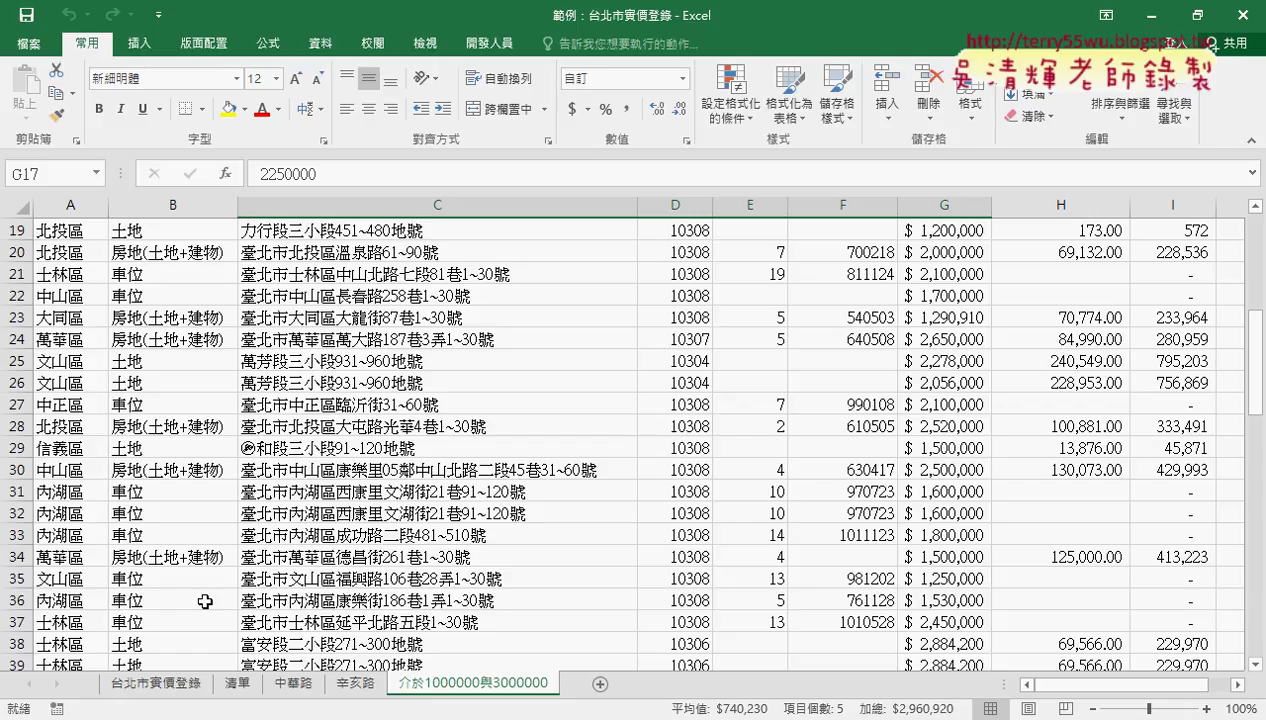
click(183, 688)
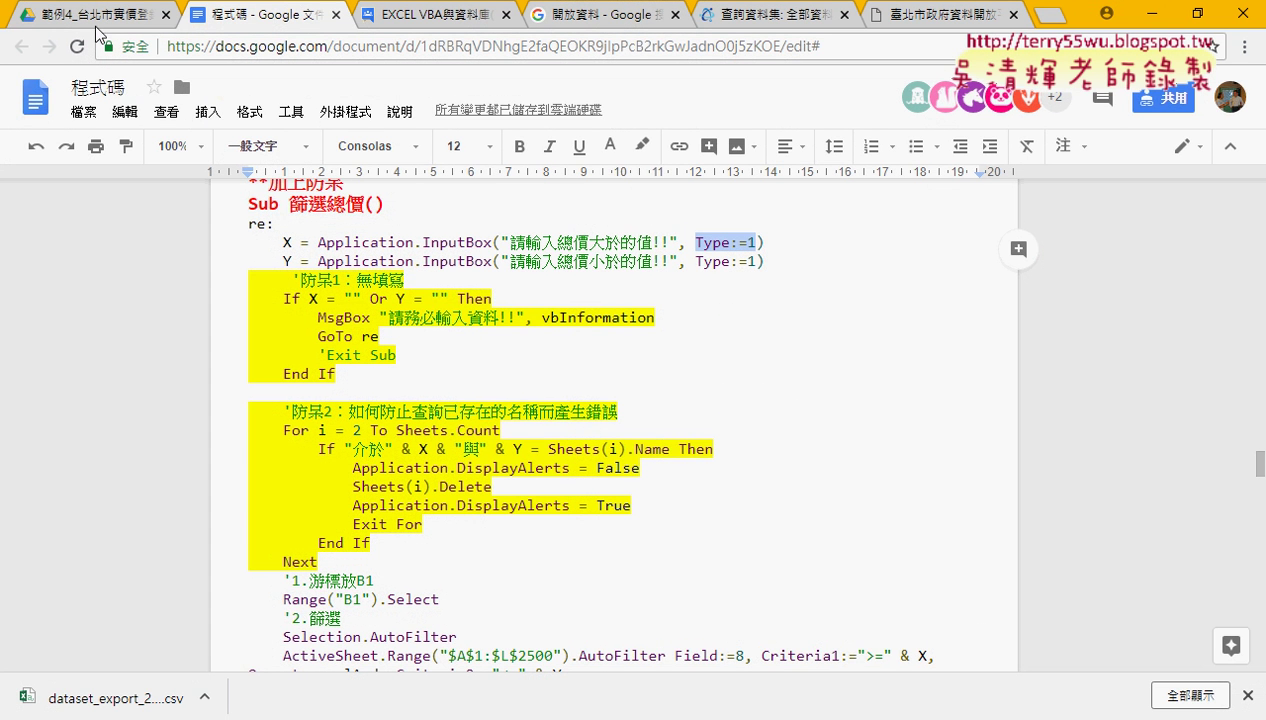
- Navigate Google Drive up to the _雲端白板畫面 folder and select the 單元07 folder
click(98, 27)
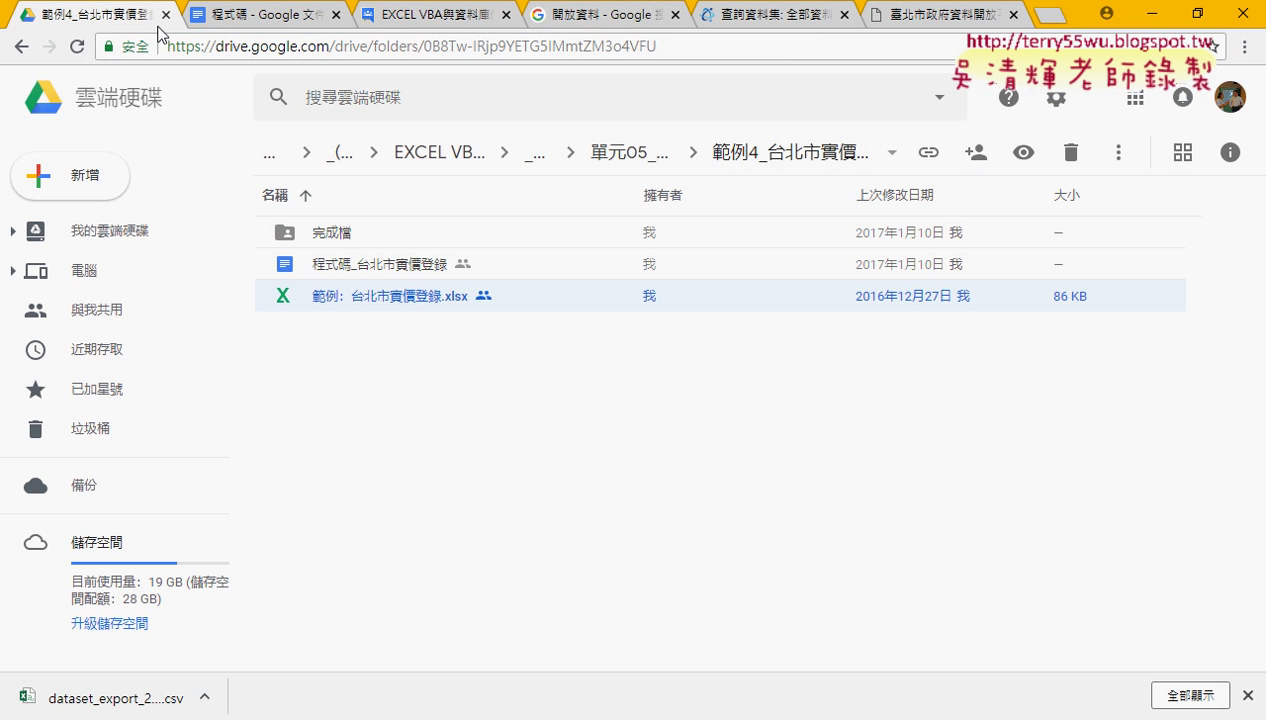
click(627, 153)
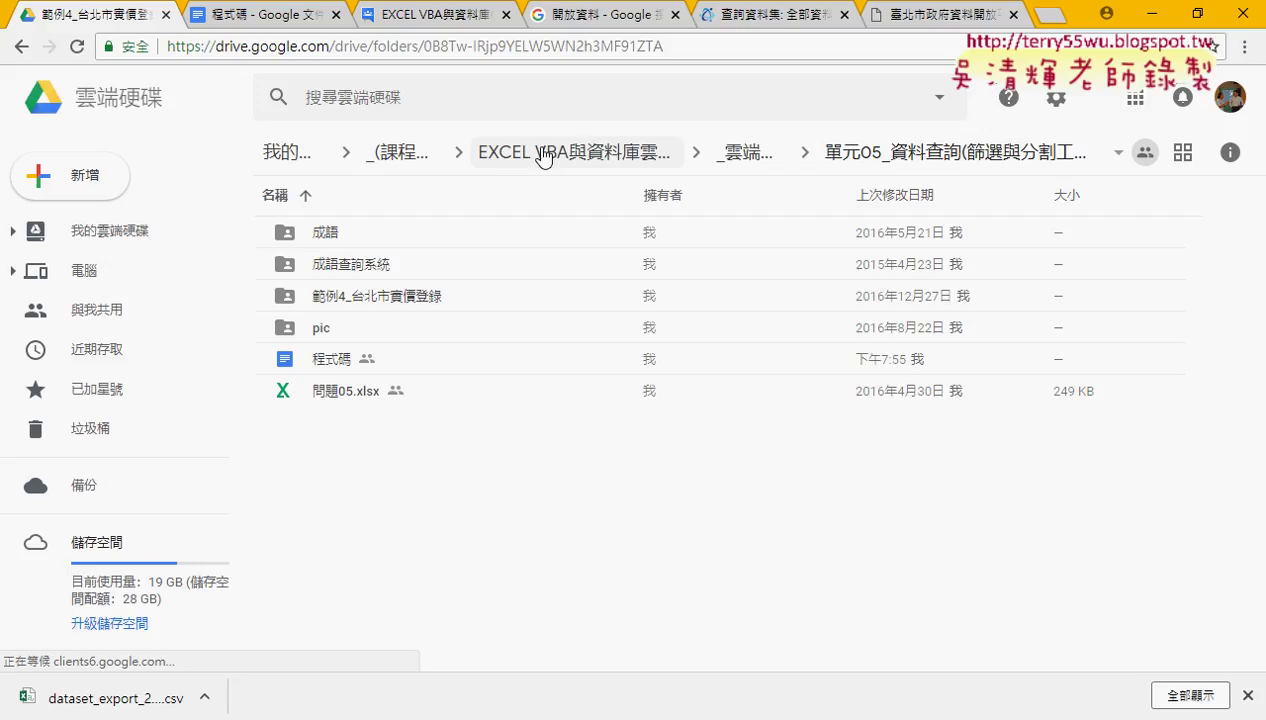
click(740, 157)
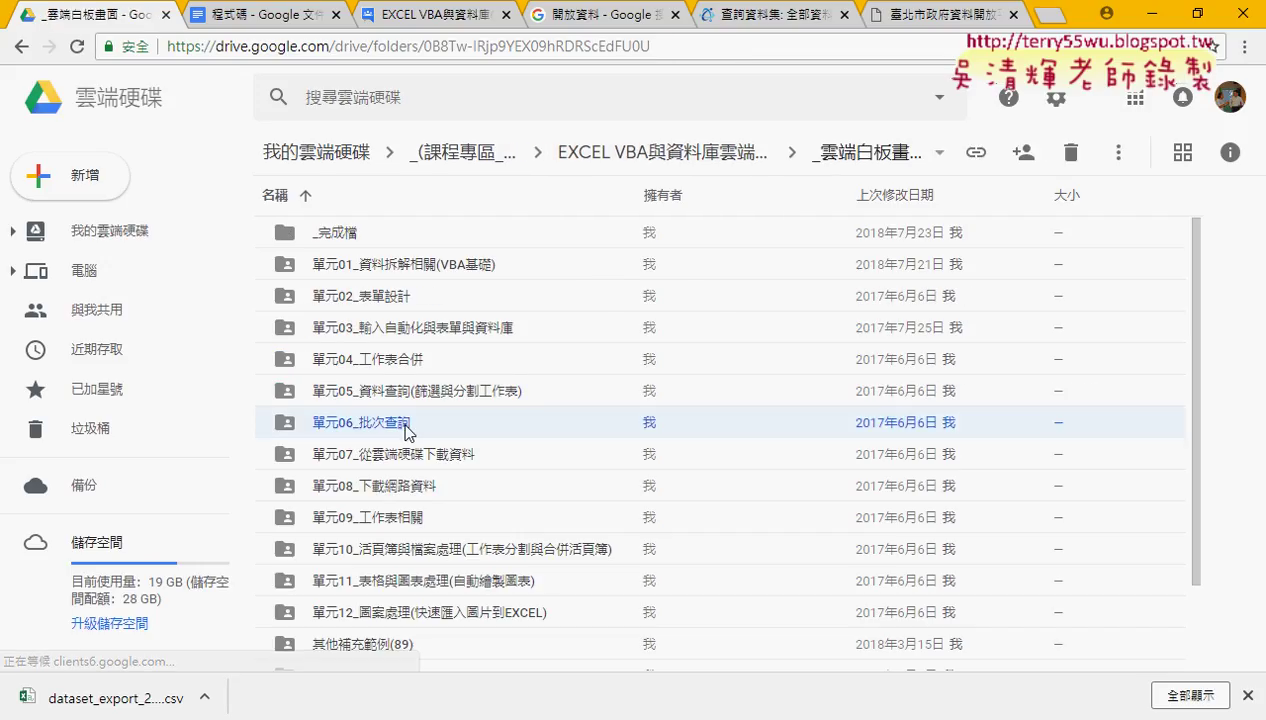
click(403, 458)
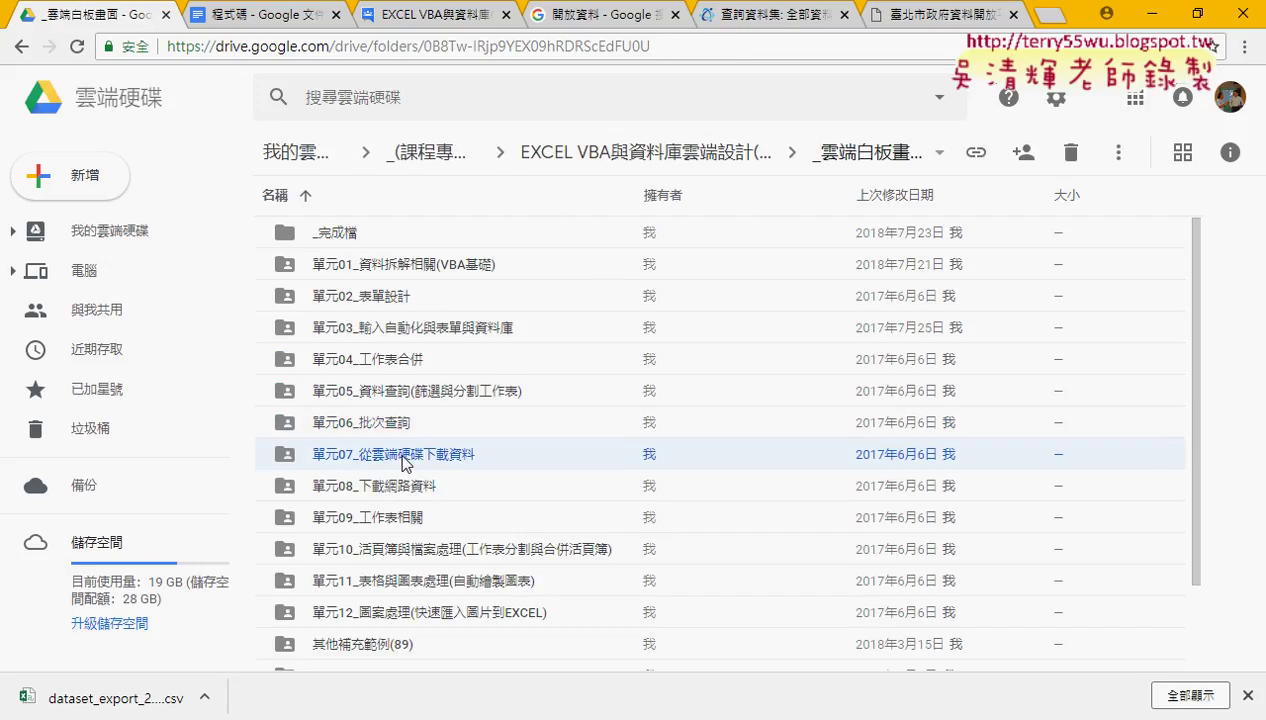
scroll(403, 458, down, 2)
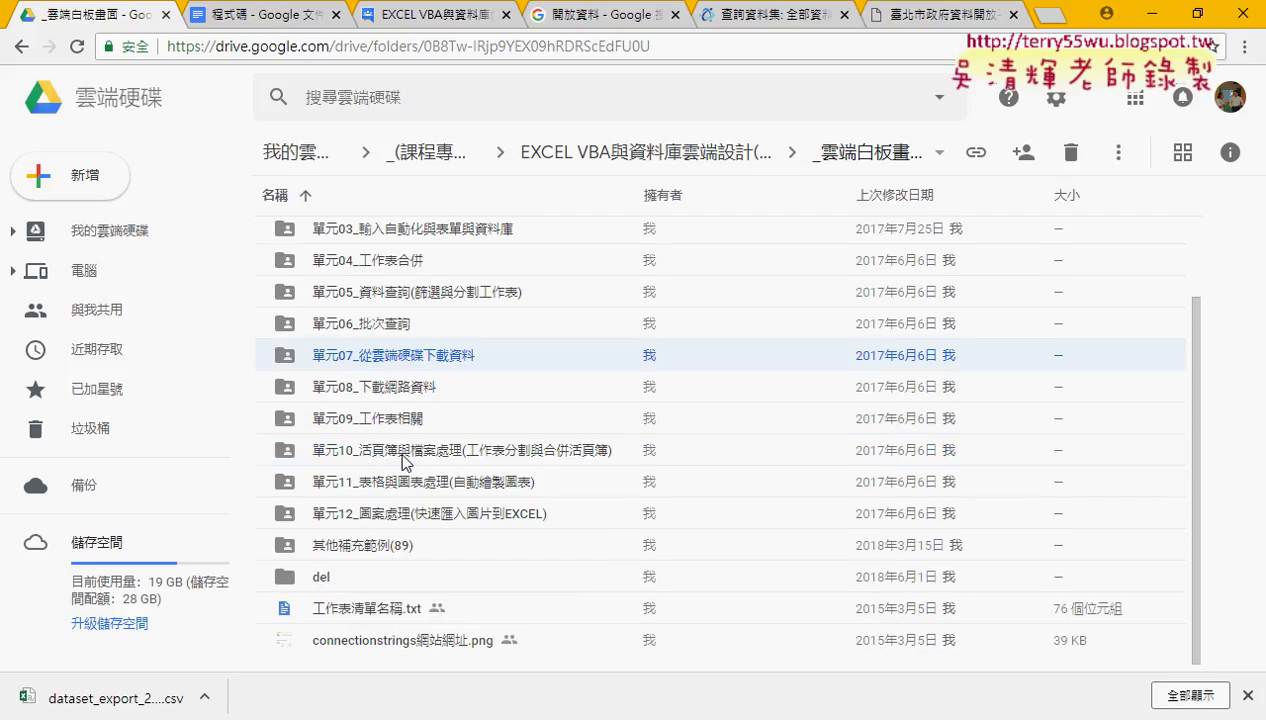